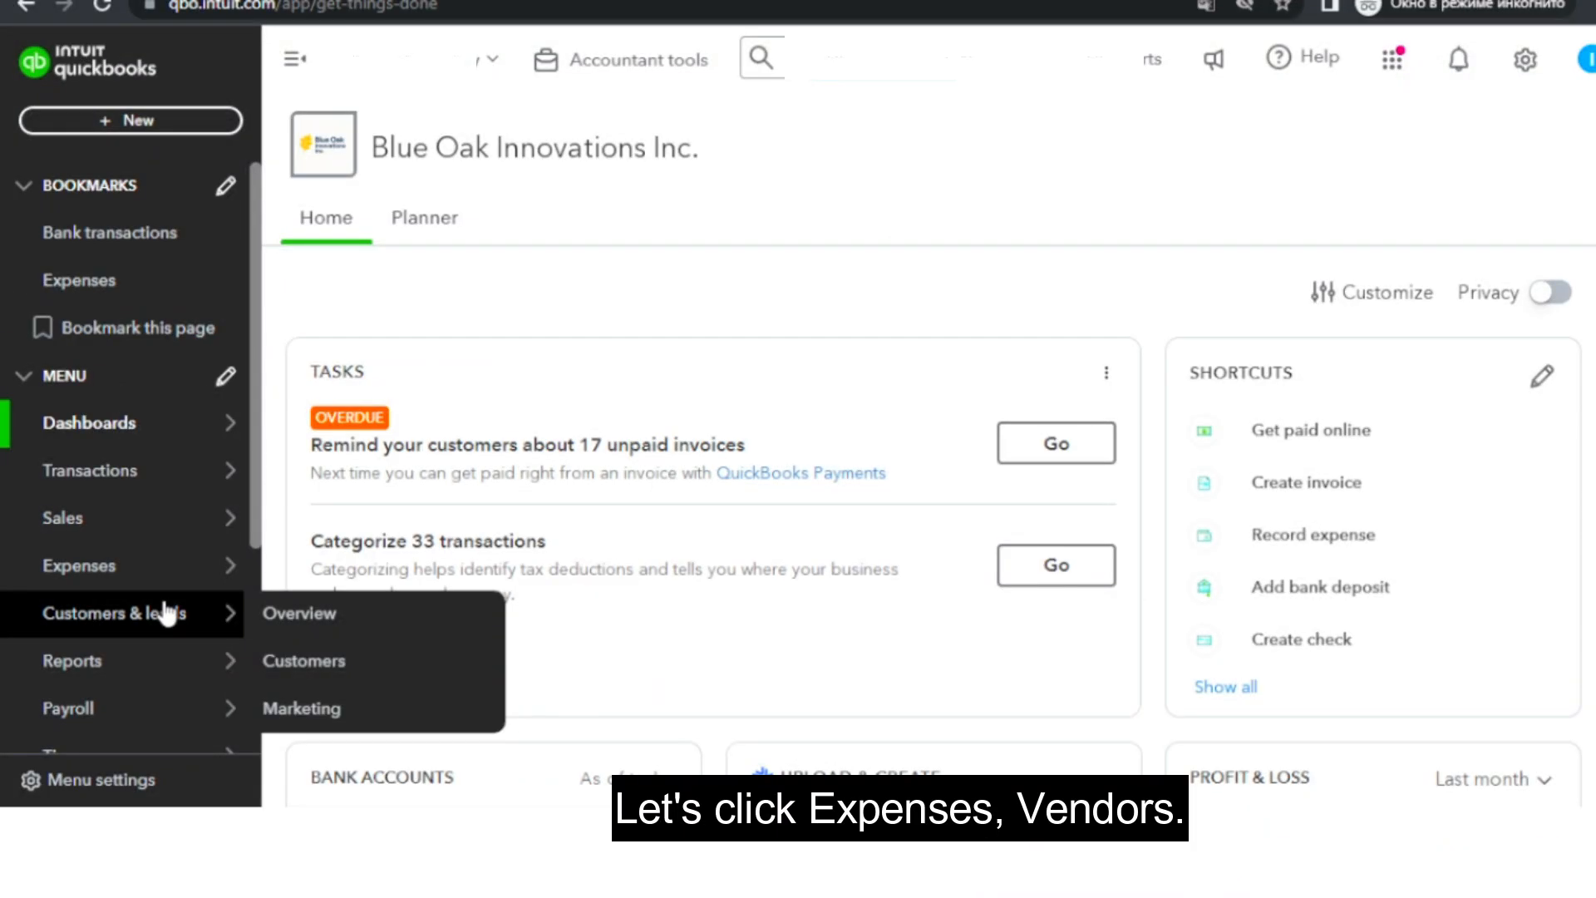
Open the vendor list under Expenses.
mouse_move(162, 584)
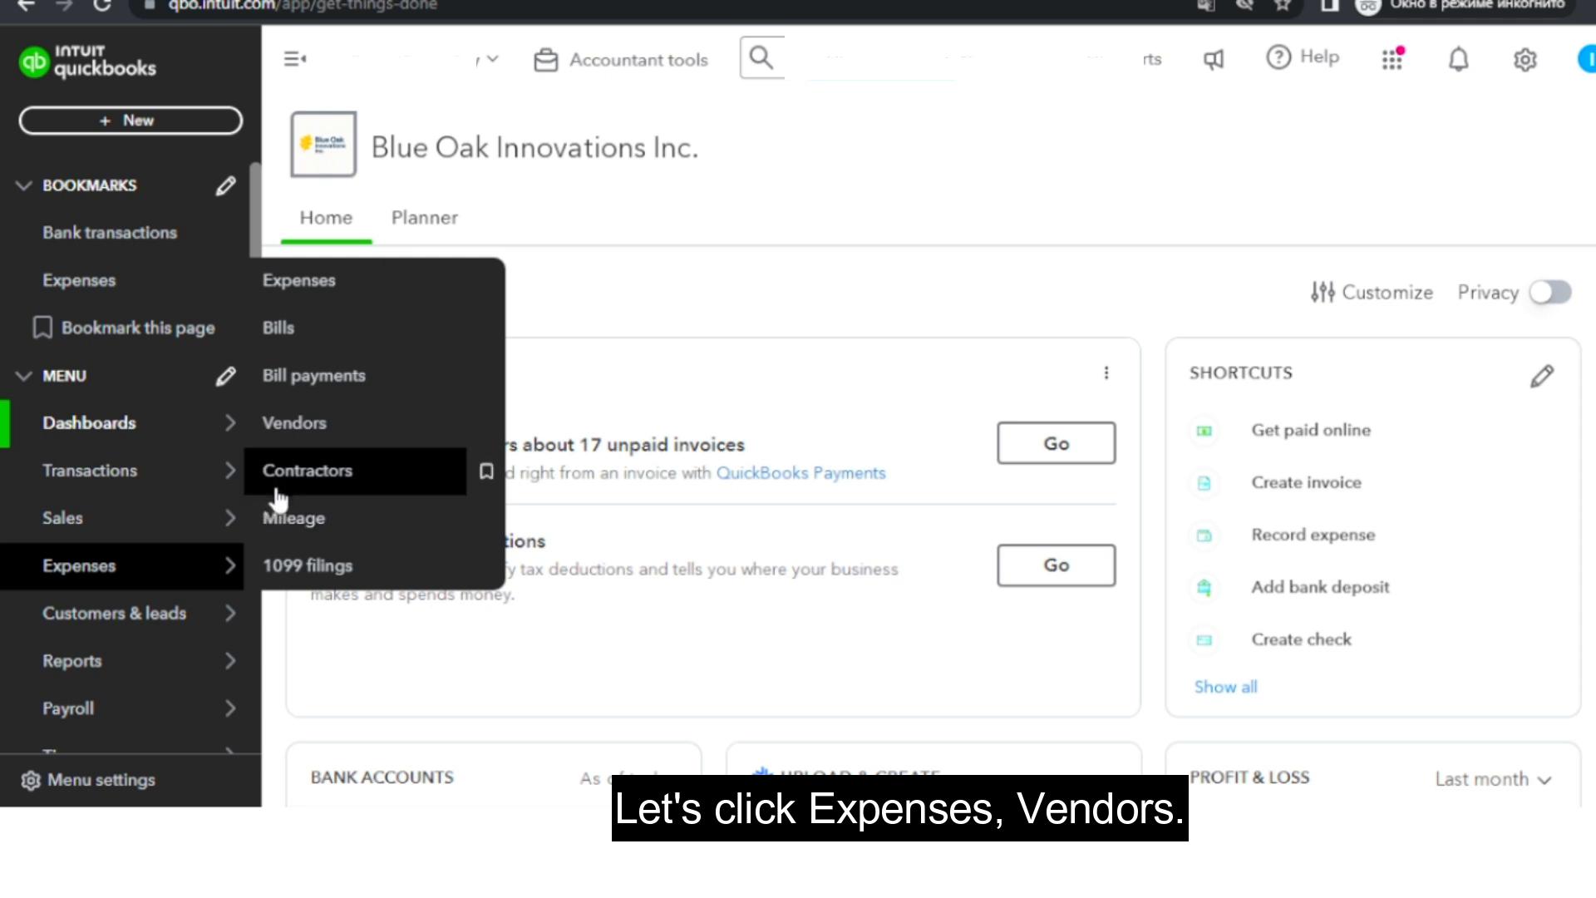
left_click(283, 438)
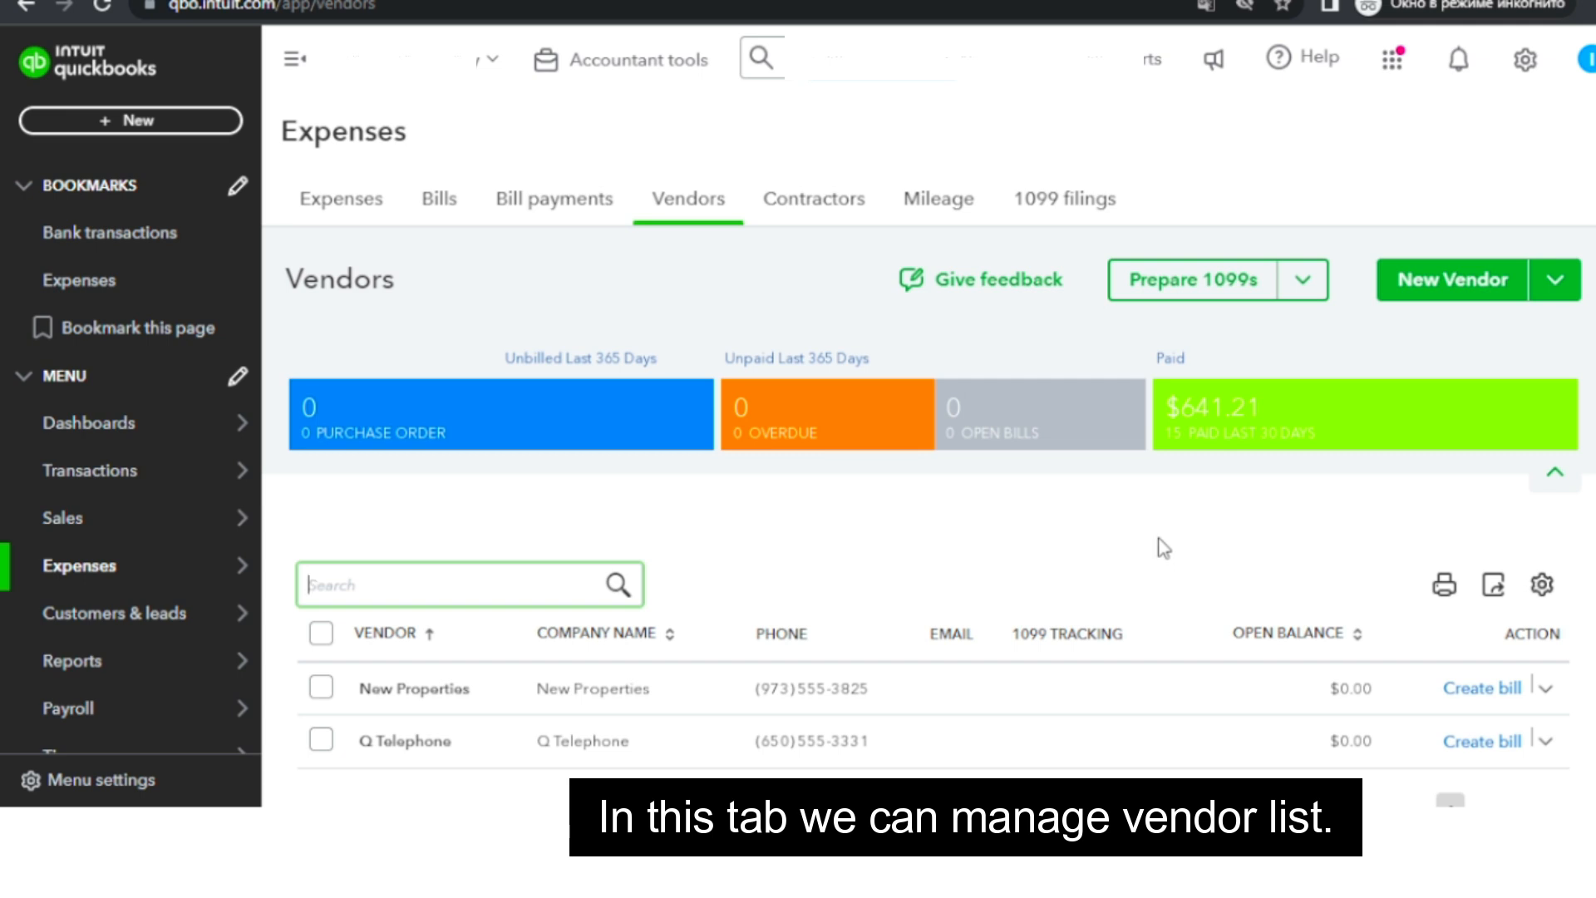
scroll(1167, 550, "down", 1)
scroll(1168, 550, "up", 1)
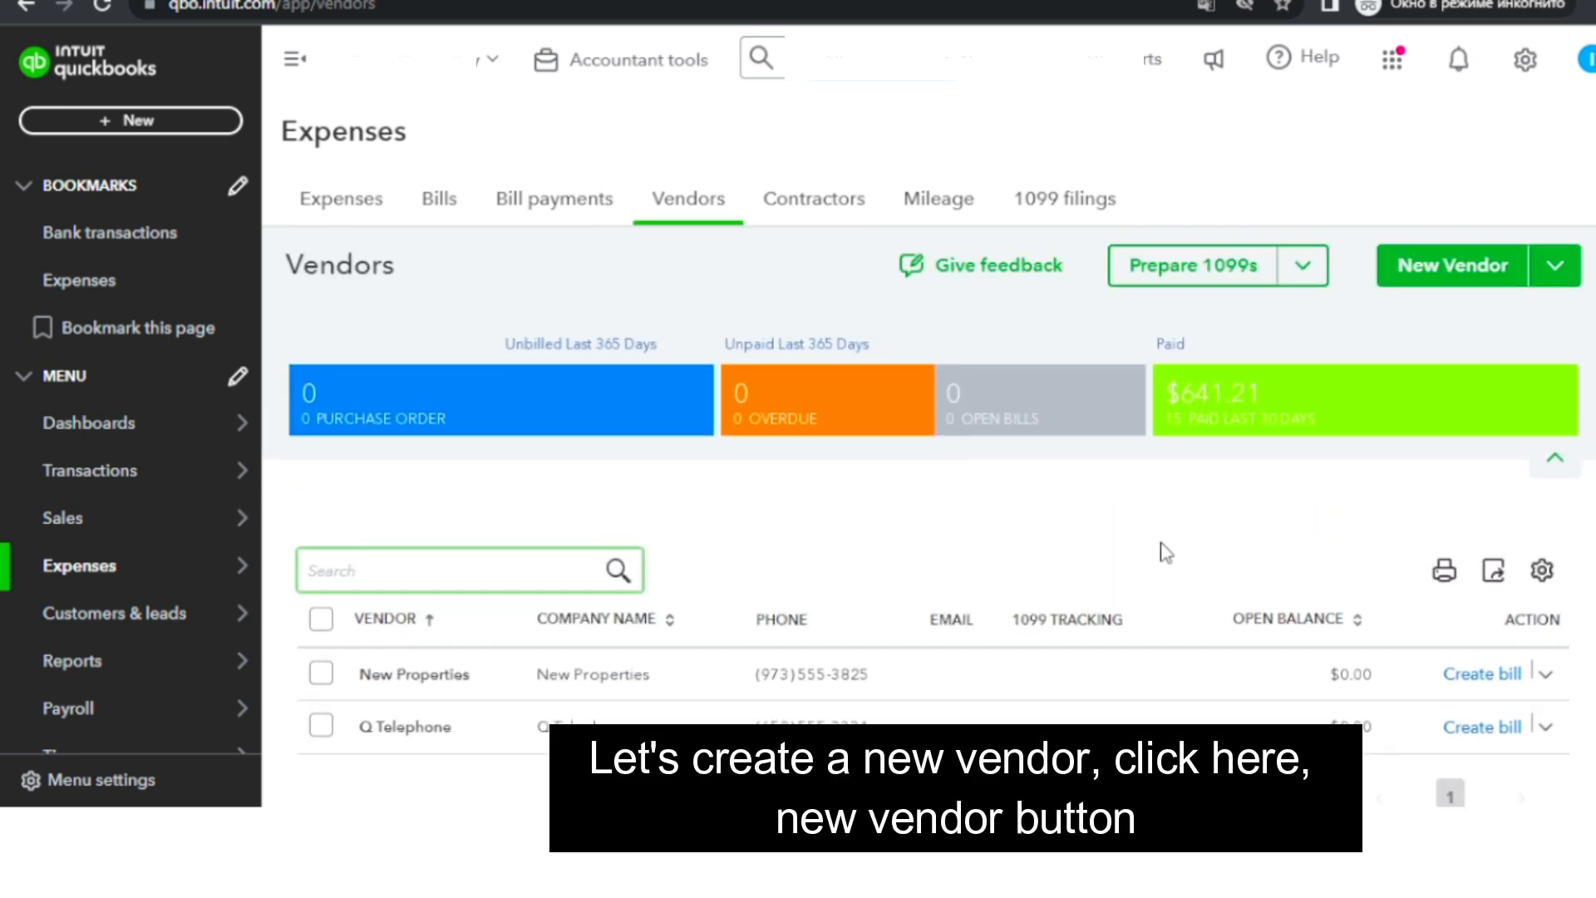
Start a new vendor and paste in the company name Verdant Echo Communications Inc.
left_click(1400, 293)
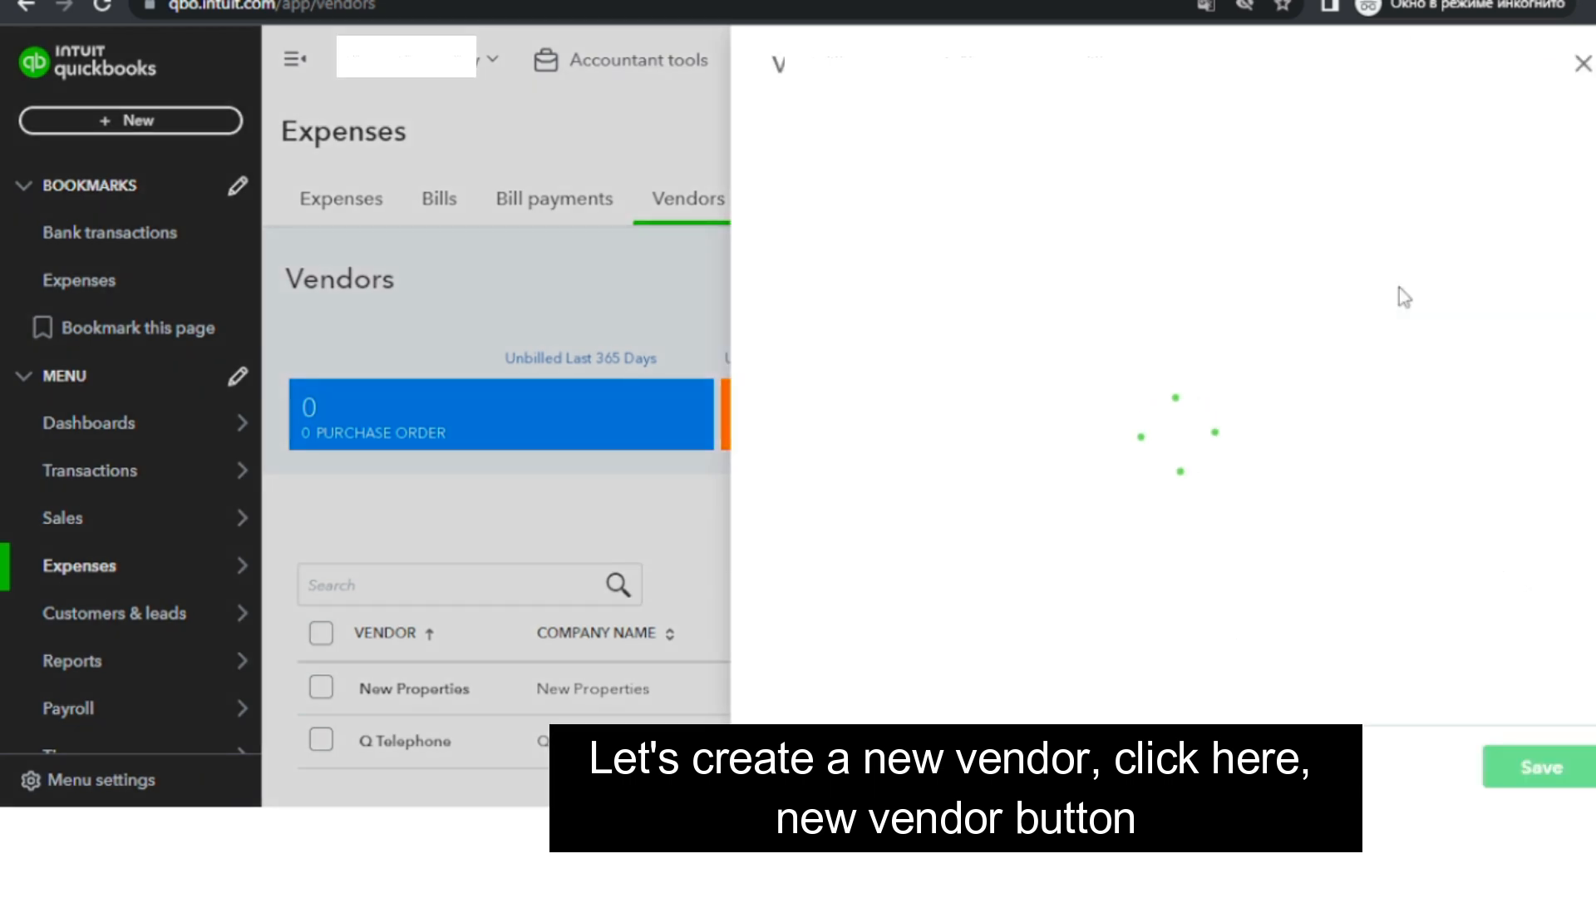
left_click(932, 282)
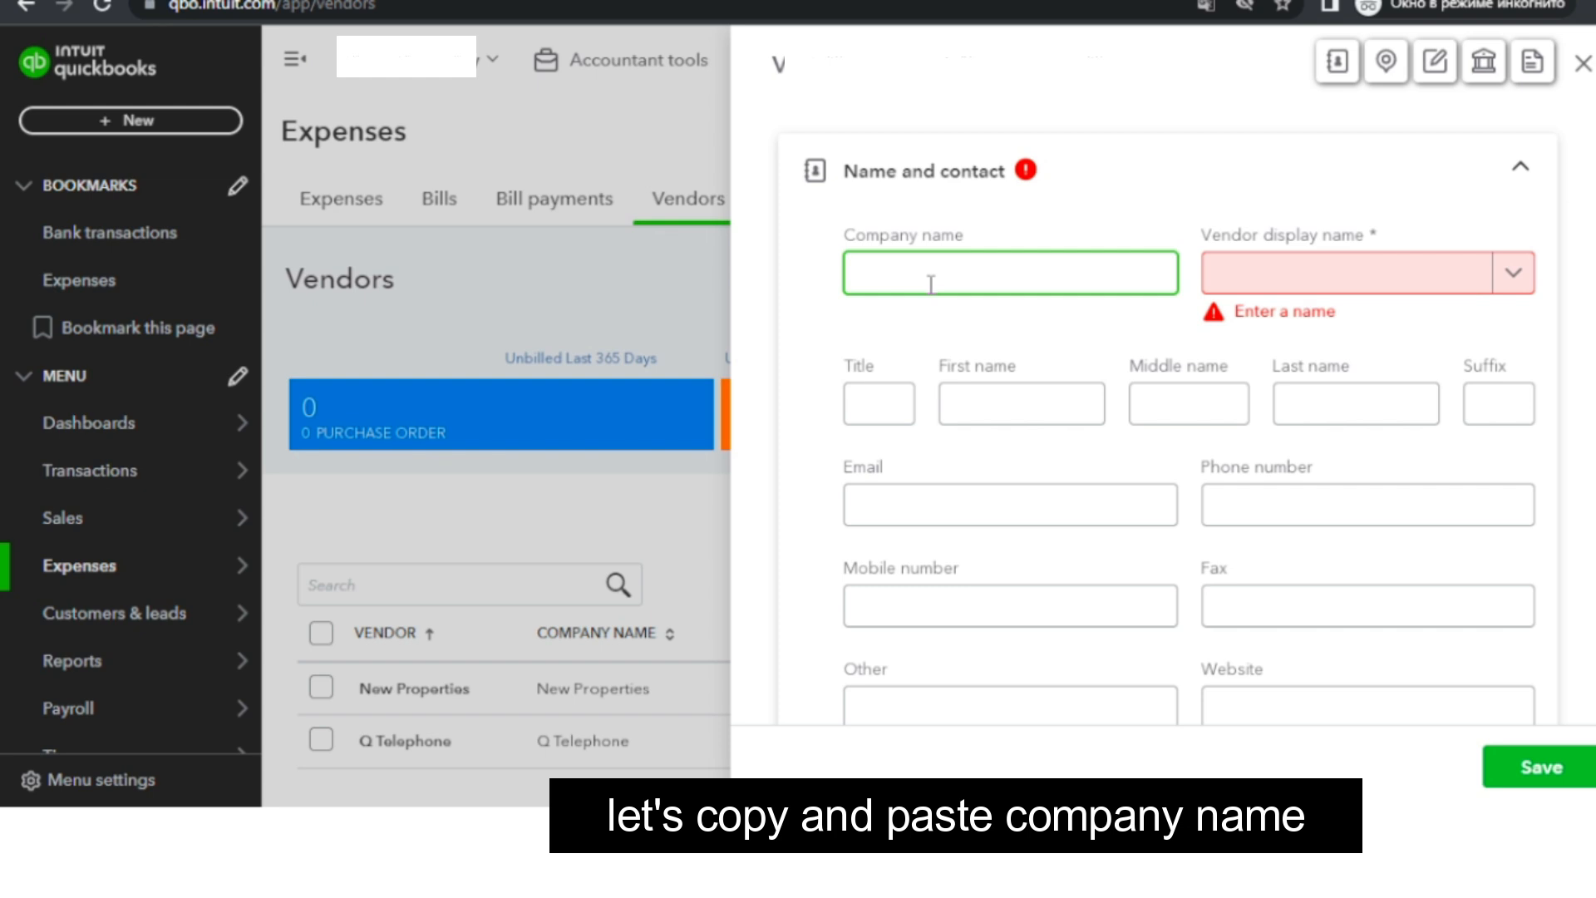
type("Verdant Echo Communications Inc.")
Paste the vendor's e-mail address, phone number and website into the contact fields.
left_click(890, 465)
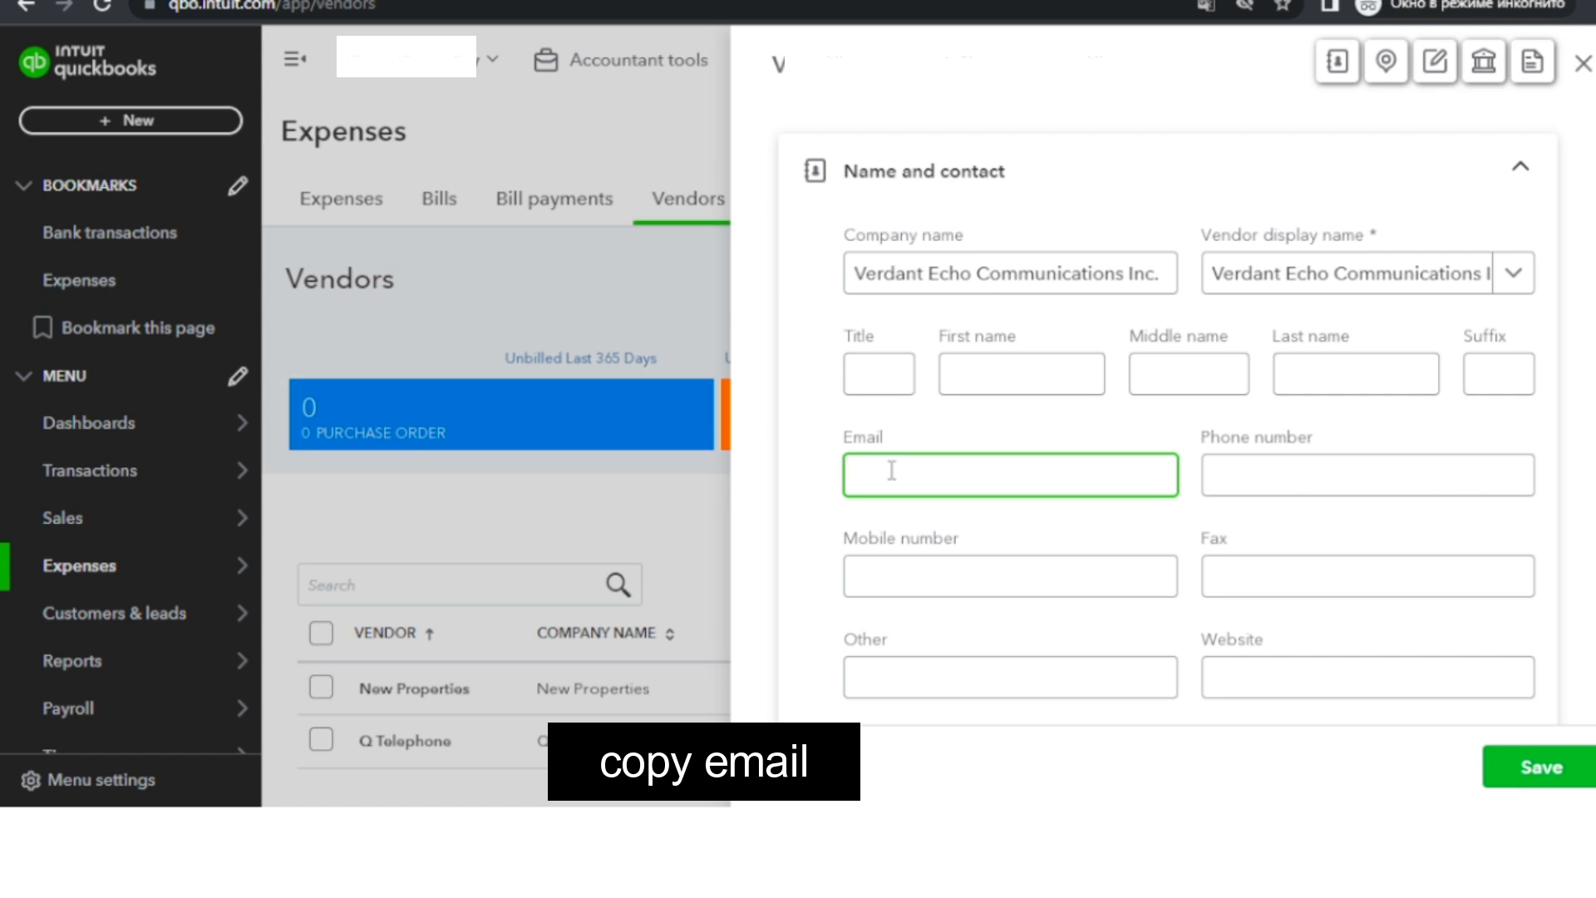
key("ctrl+v")
left_click(1317, 472)
type("(541) 555-7890")
left_click(1222, 674)
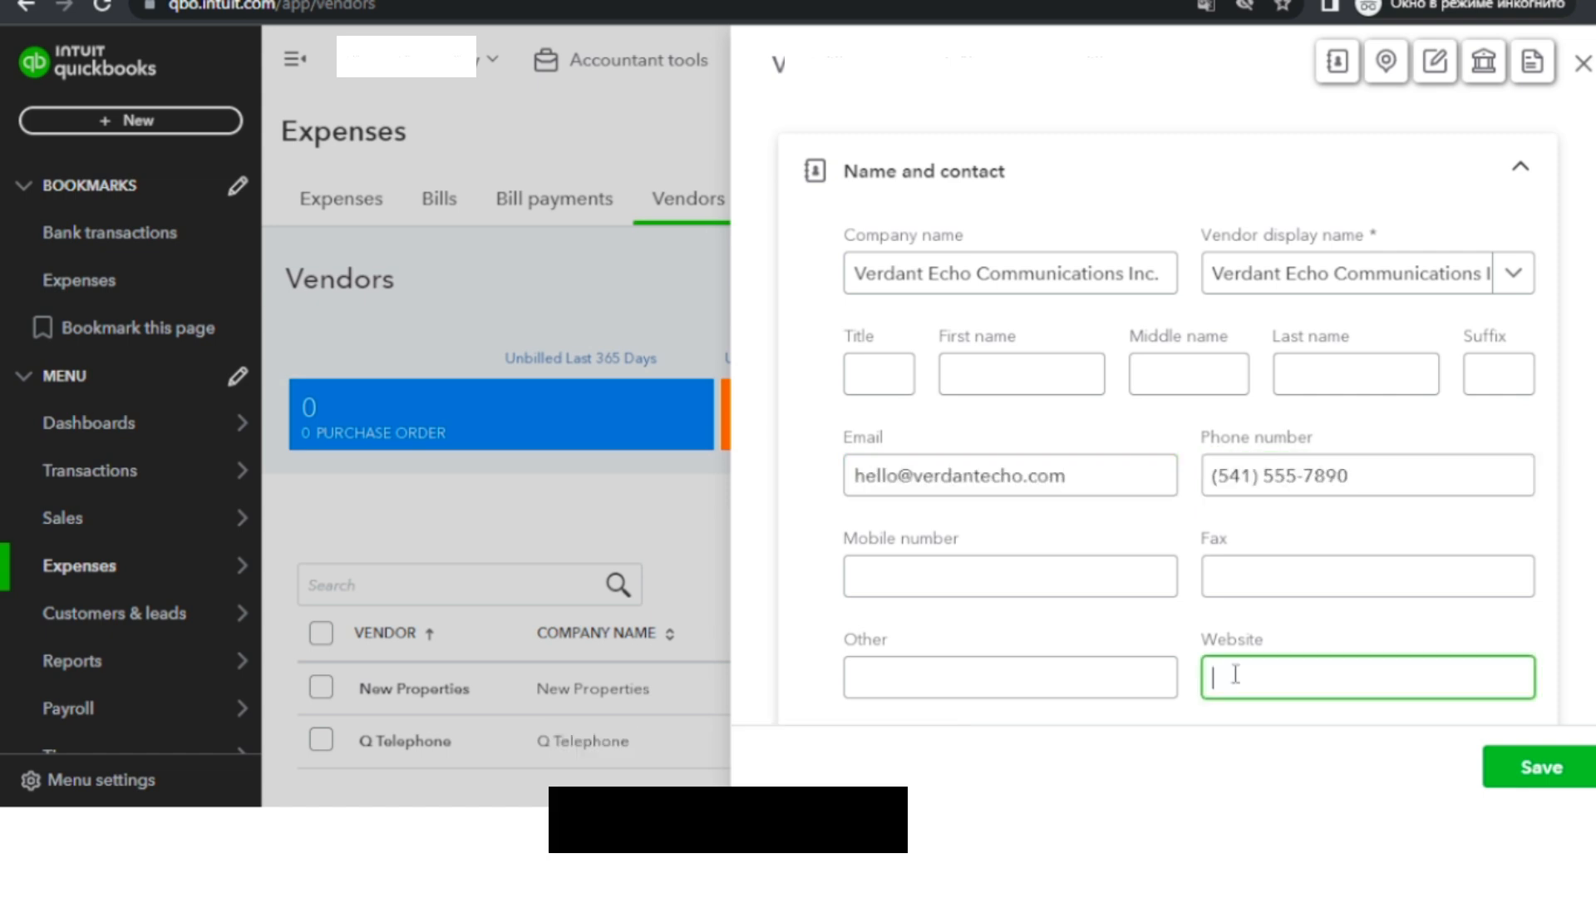
type("www.verdantecho.com")
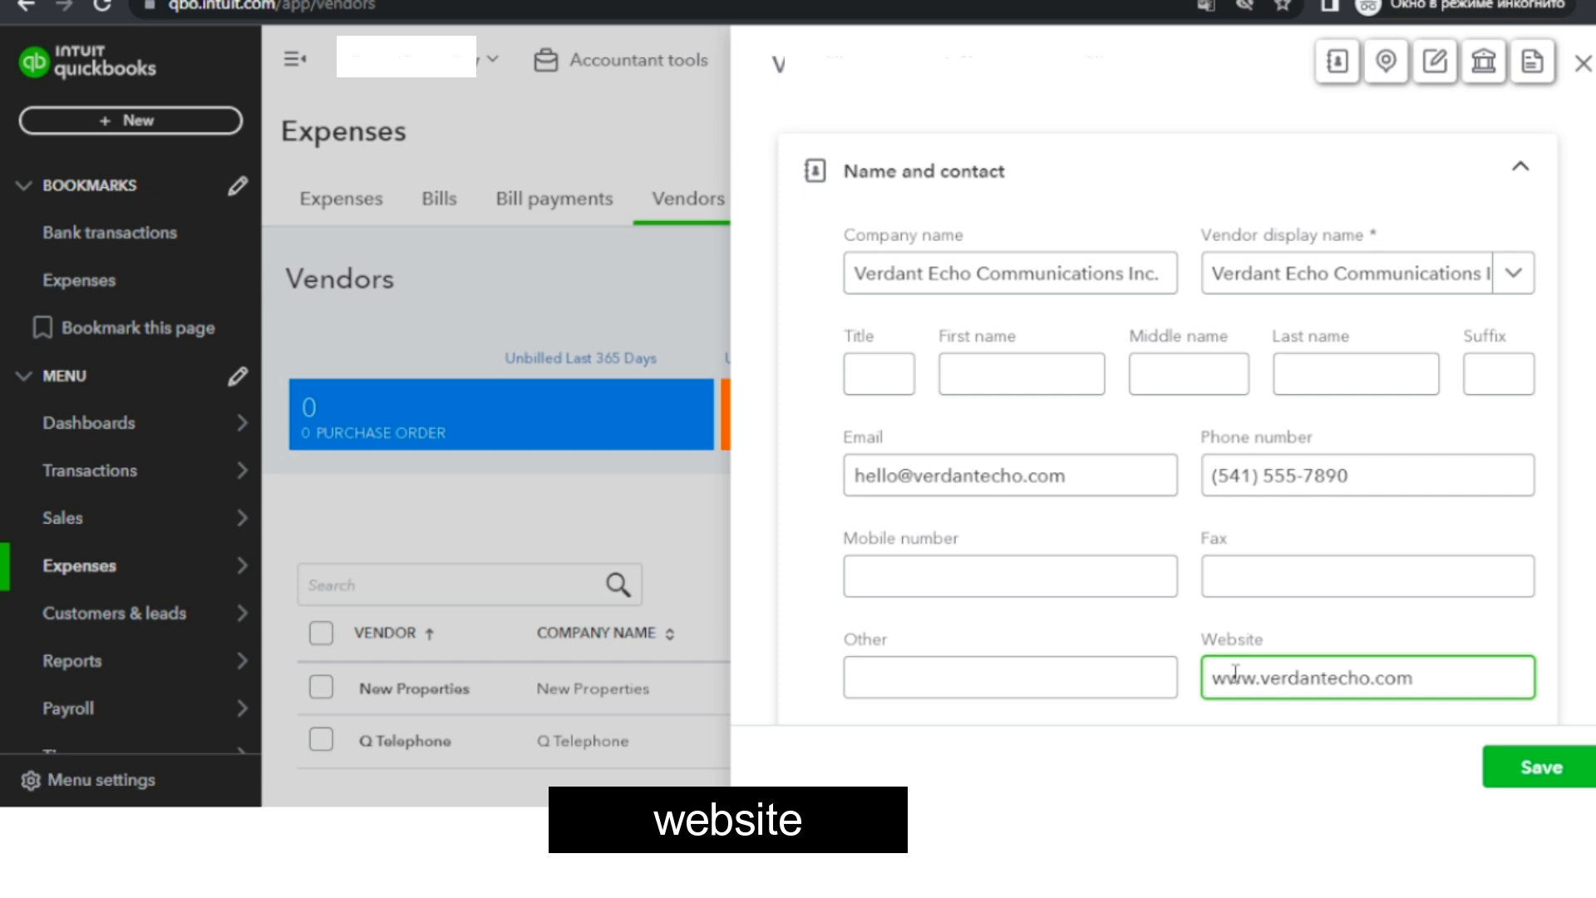
Go to the vendor's address section and enter country USA, ZIP code 97403, state OR and city Greenford.
left_click(1385, 63)
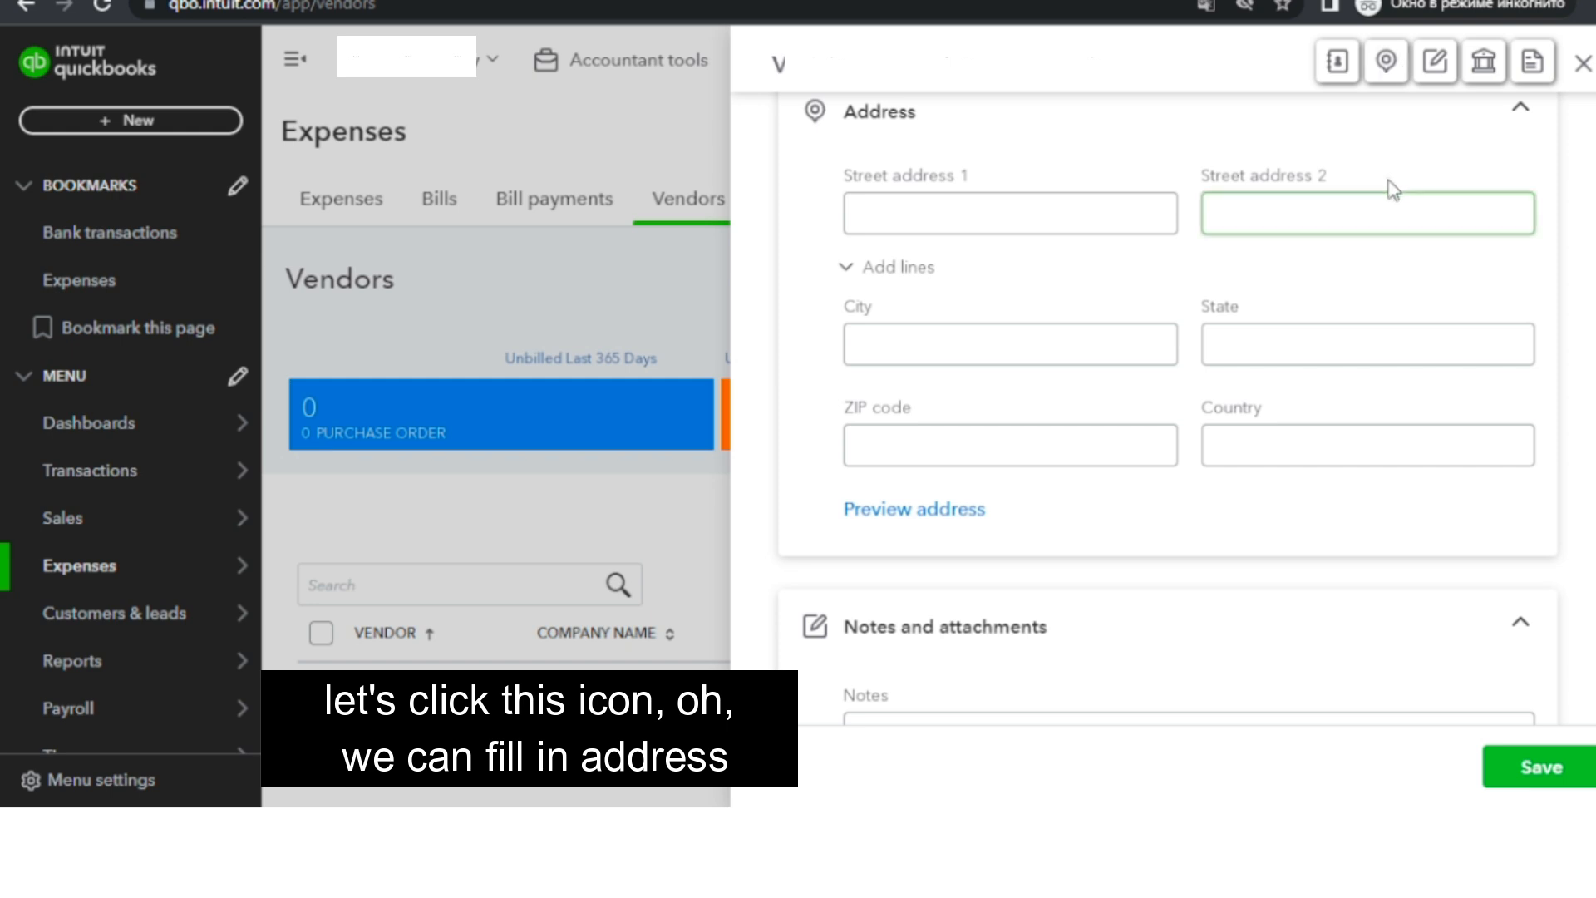
left_click(1240, 449)
type("USA")
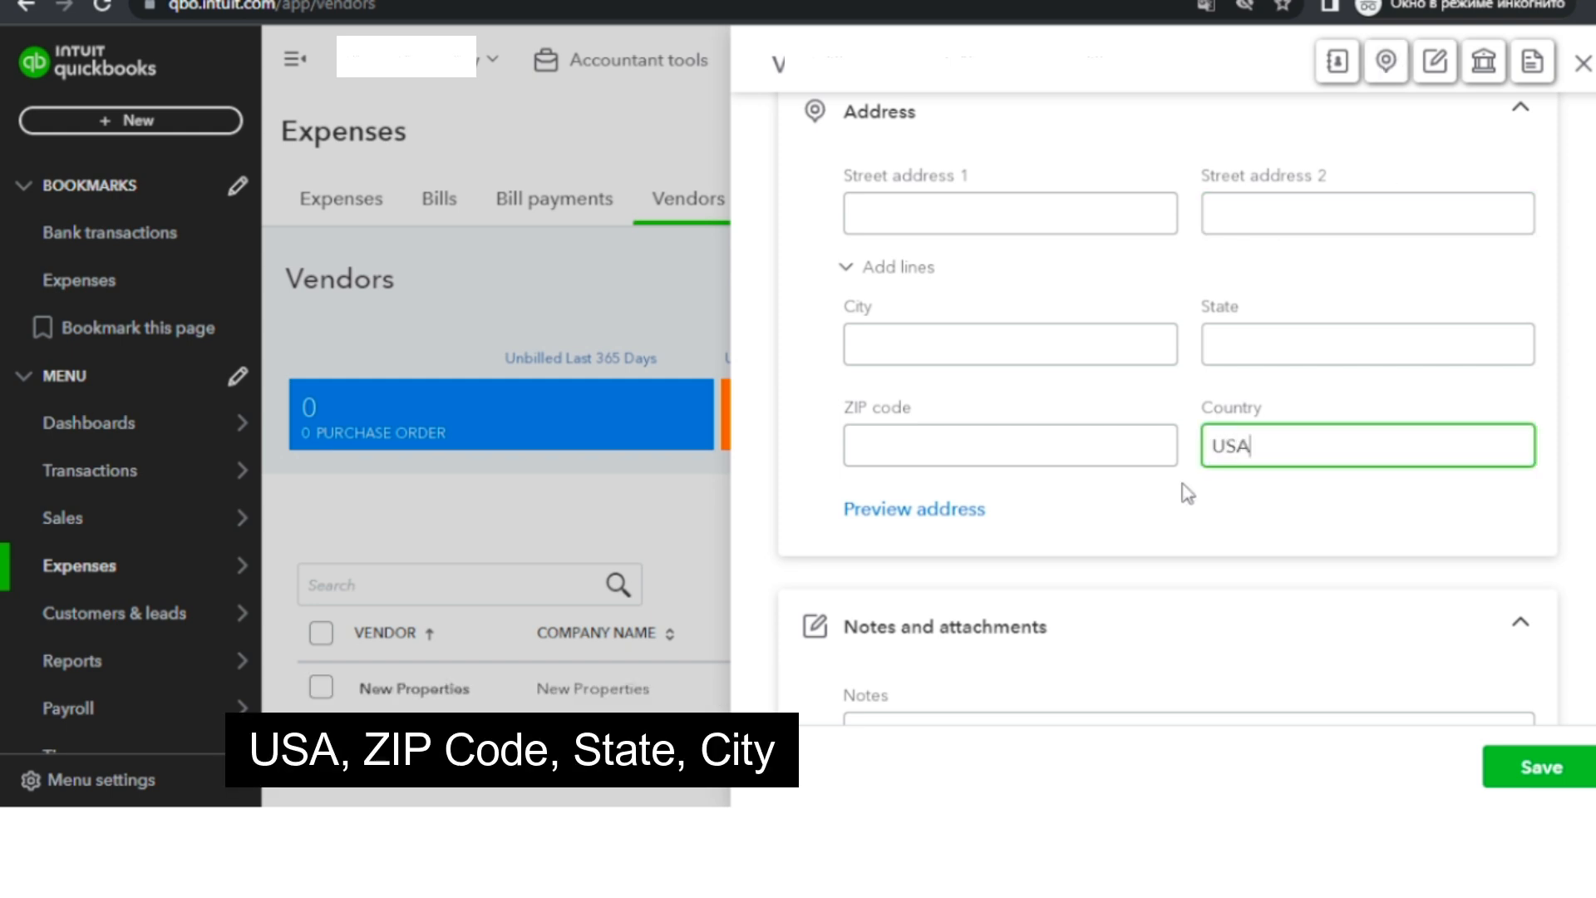
left_click(1110, 451)
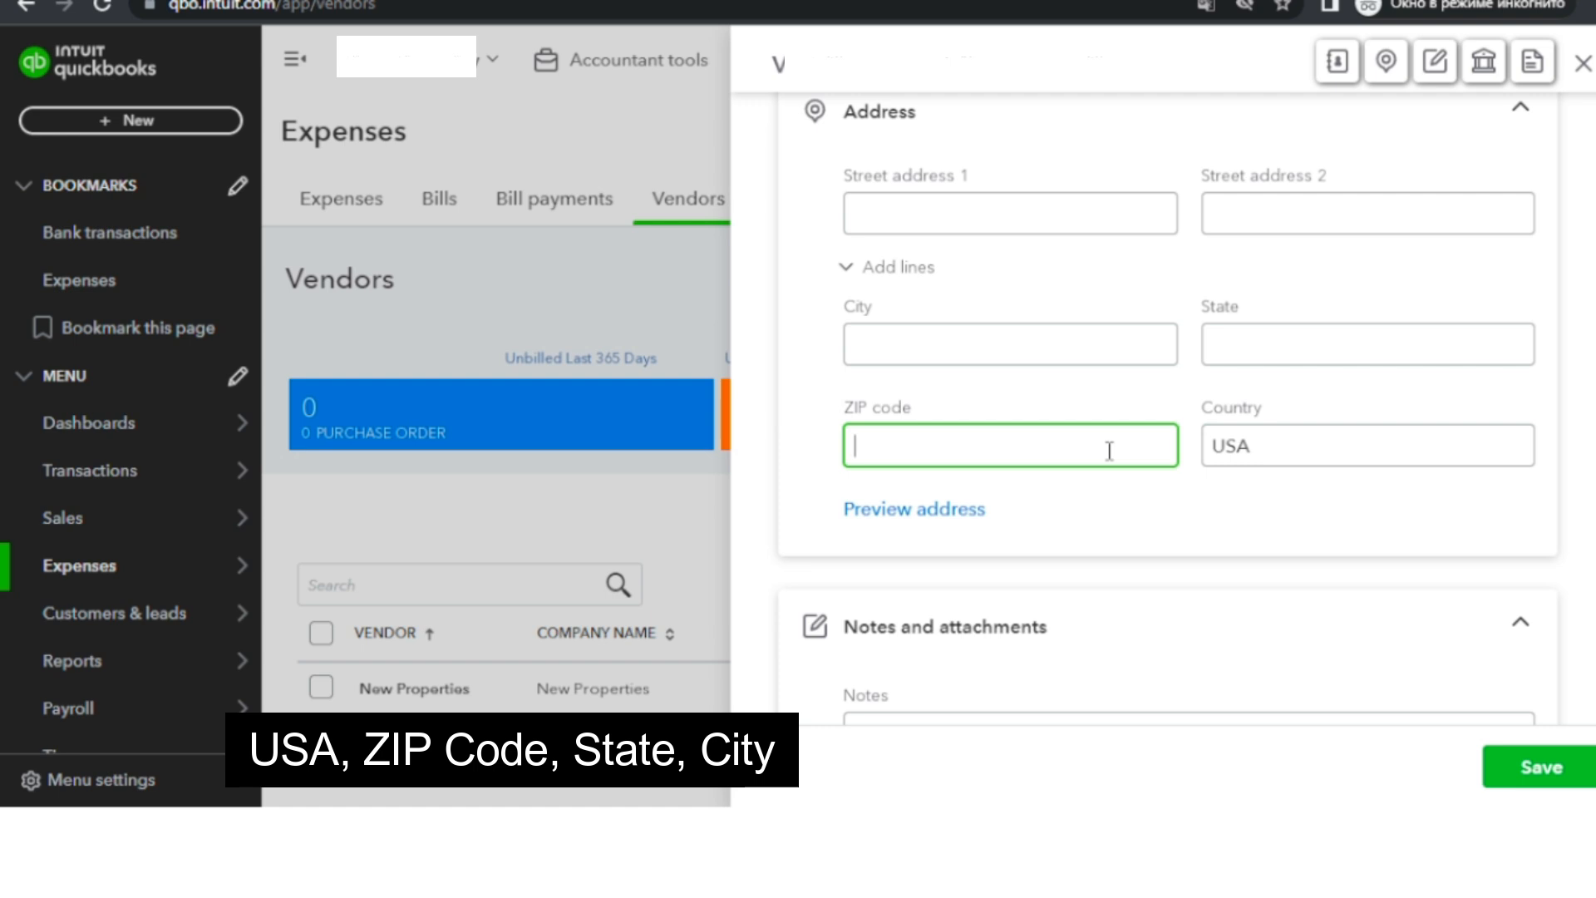
type("97403")
left_click(1254, 333)
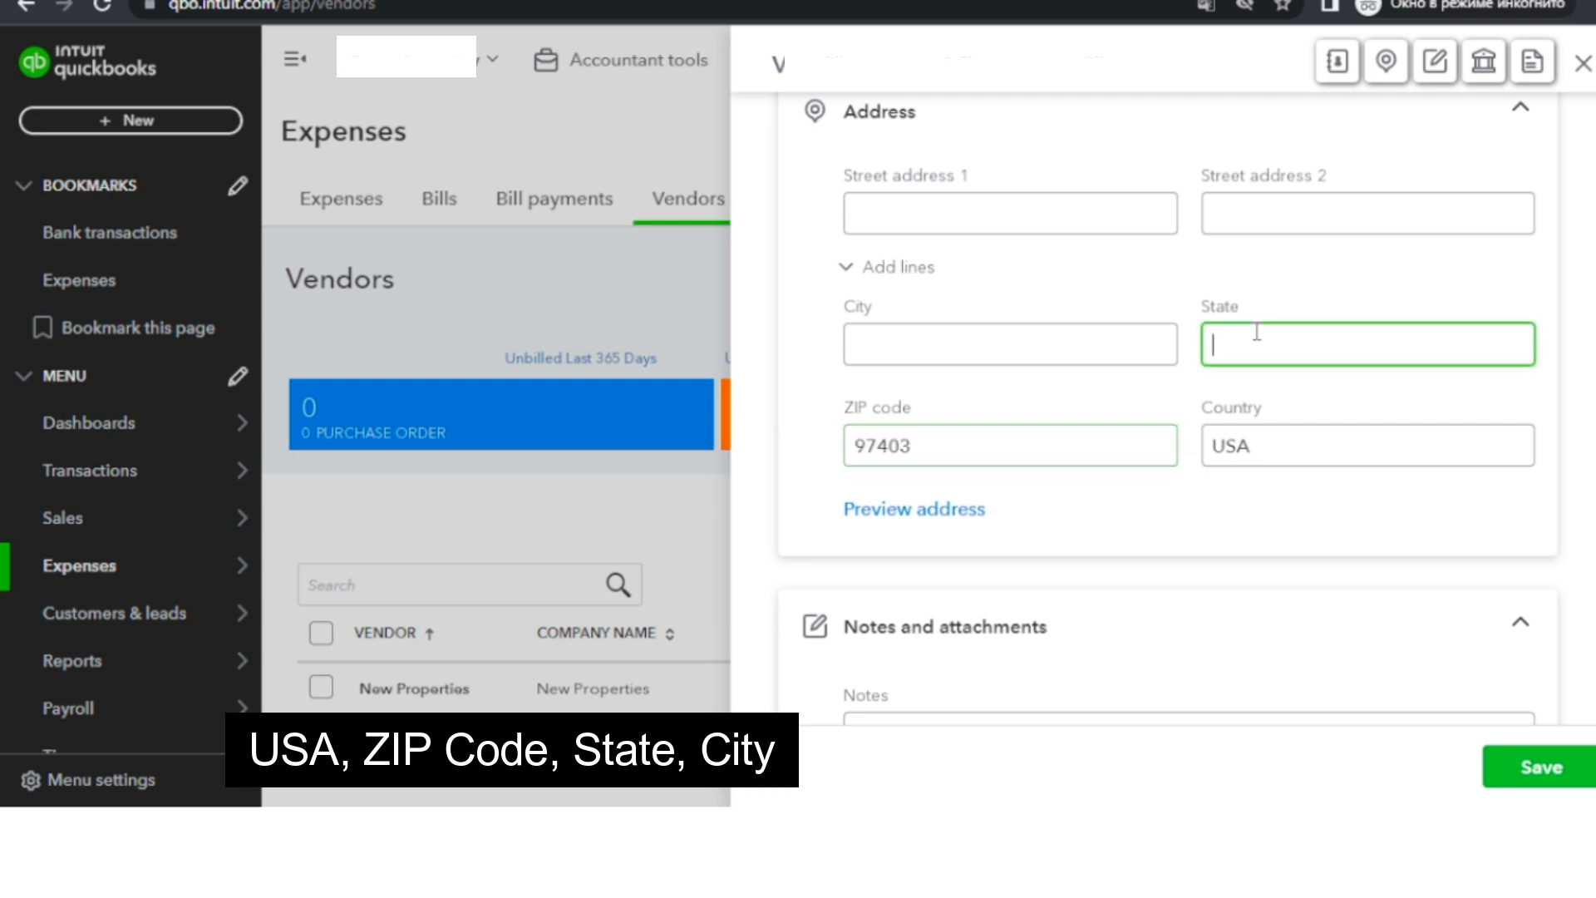
type("OR")
left_click(901, 353)
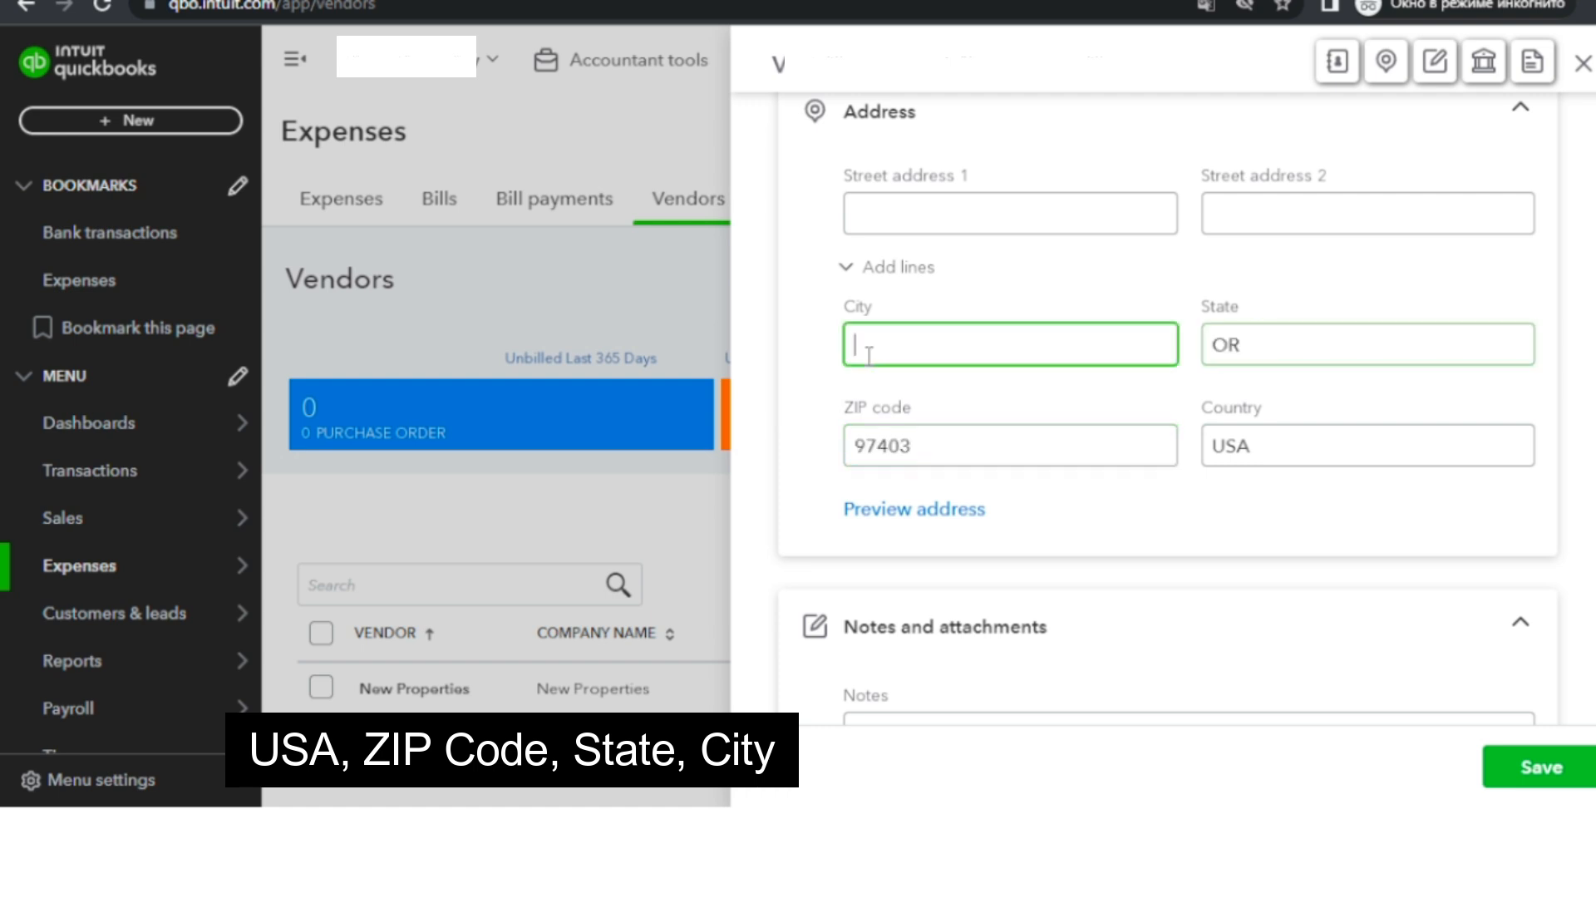
type("Greenford")
Enter the vendor's street address and save the new vendor.
left_click(909, 231)
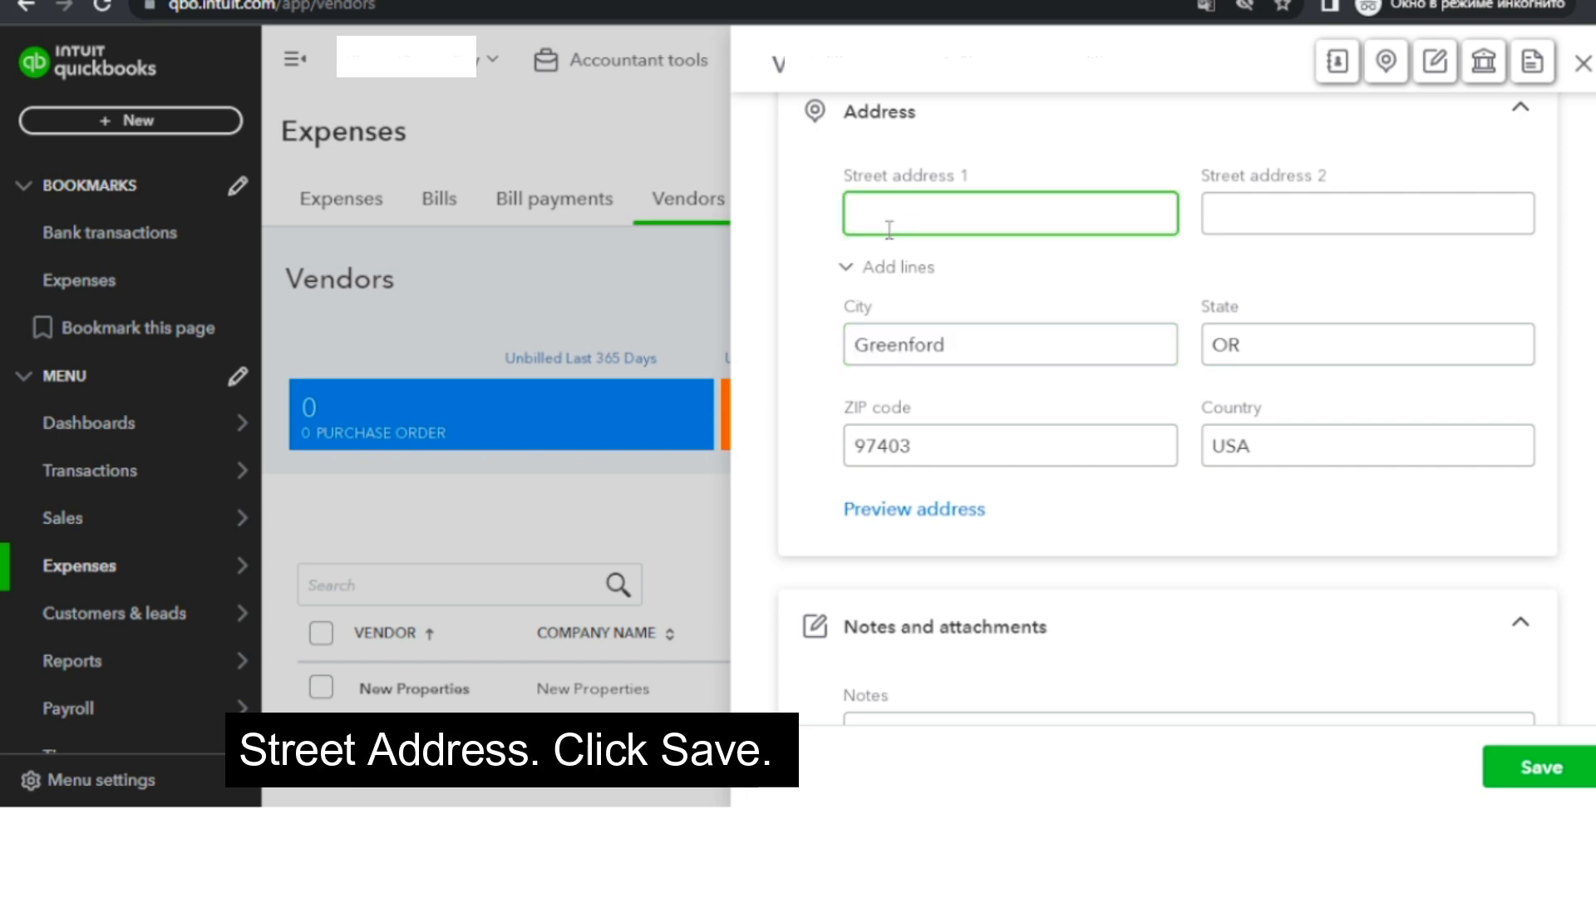
type("321 Meadowbrook Road")
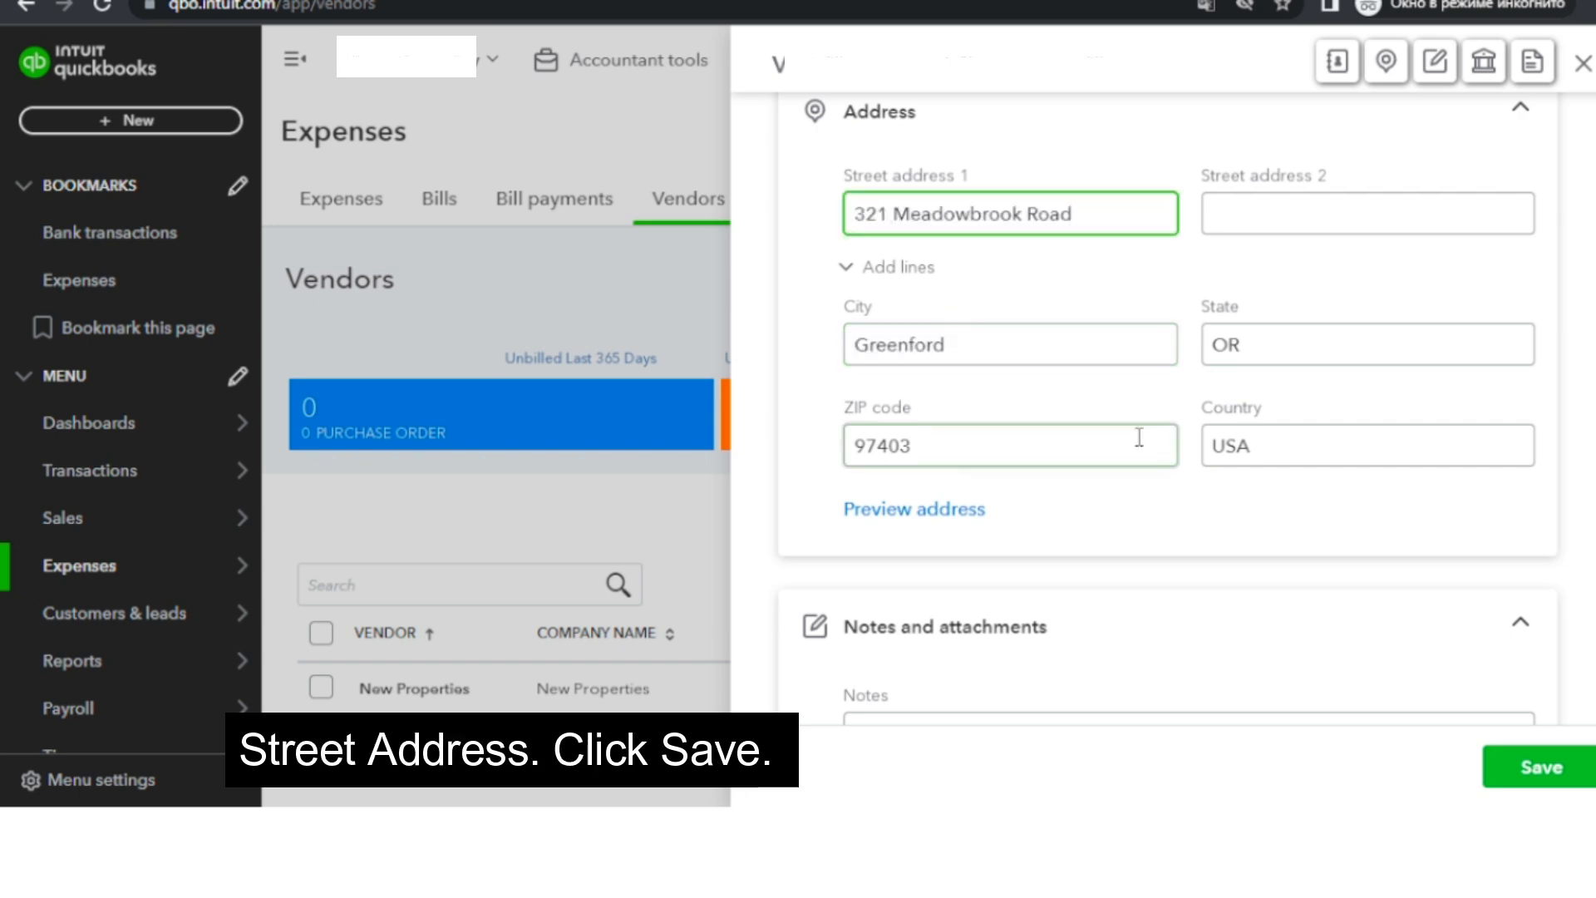
left_click(1514, 767)
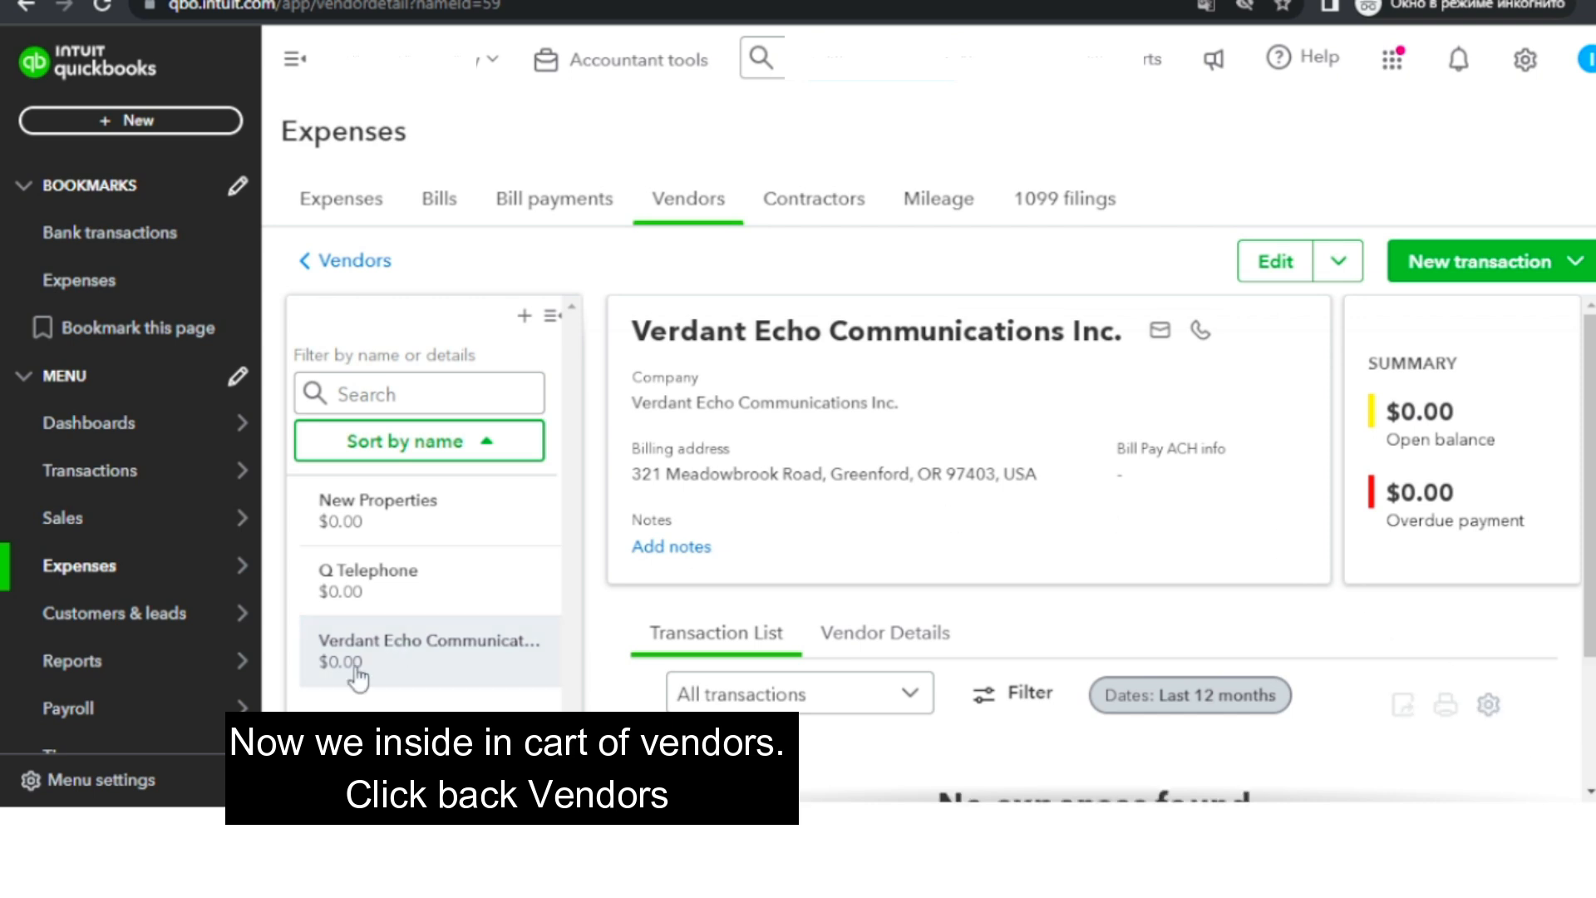
Return to the vendor list and review the entries.
left_click(350, 263)
scroll(408, 411, "down", 3)
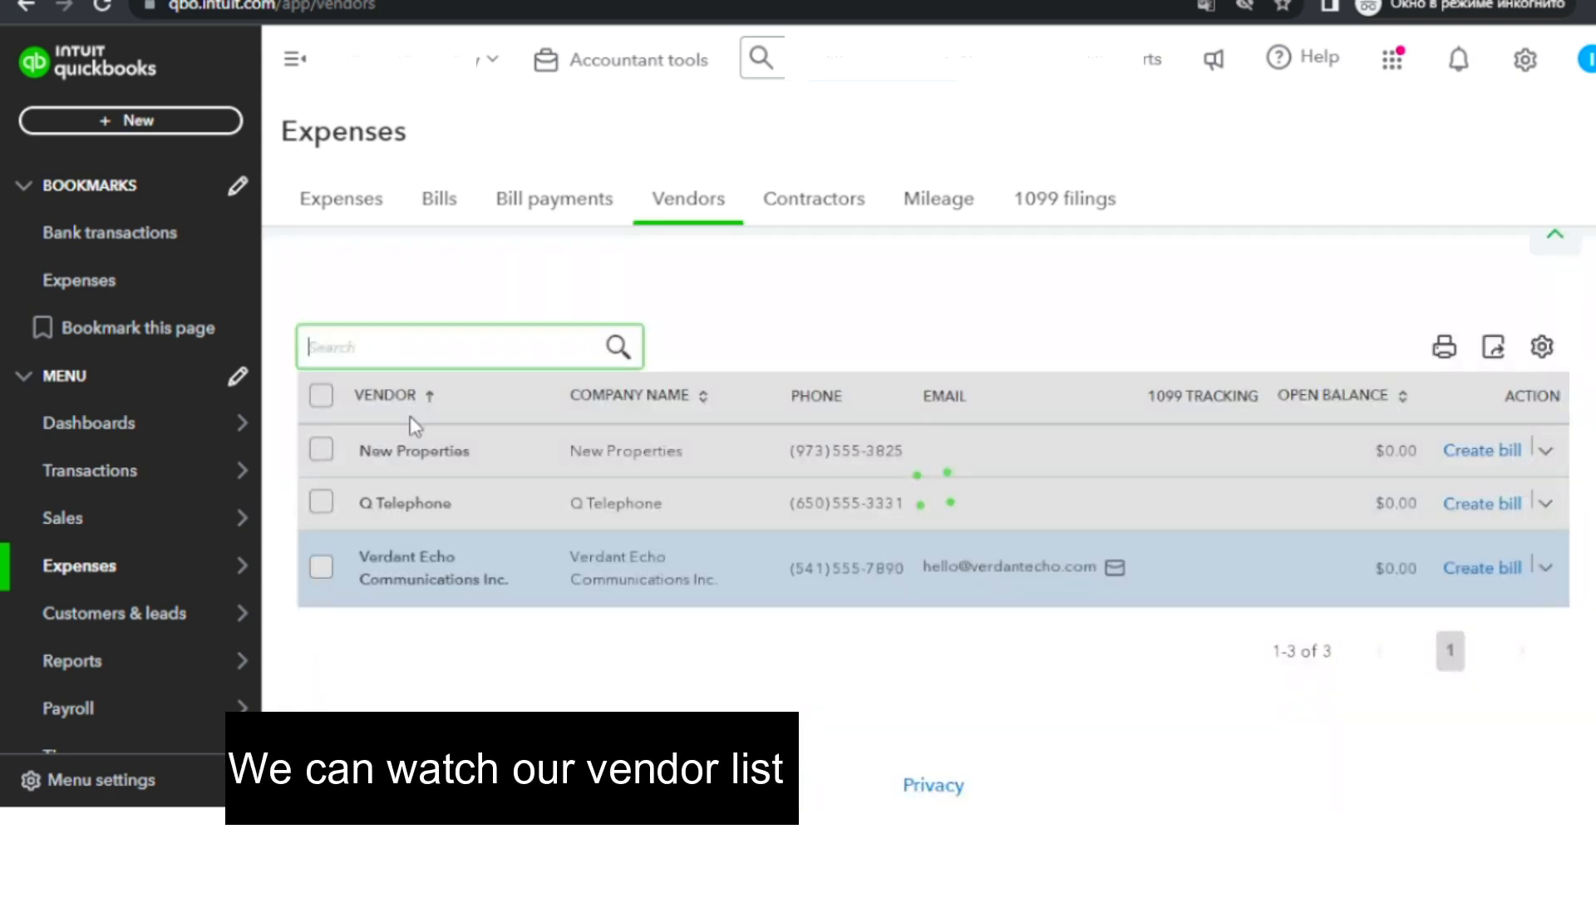
scroll(413, 432, "up", 3)
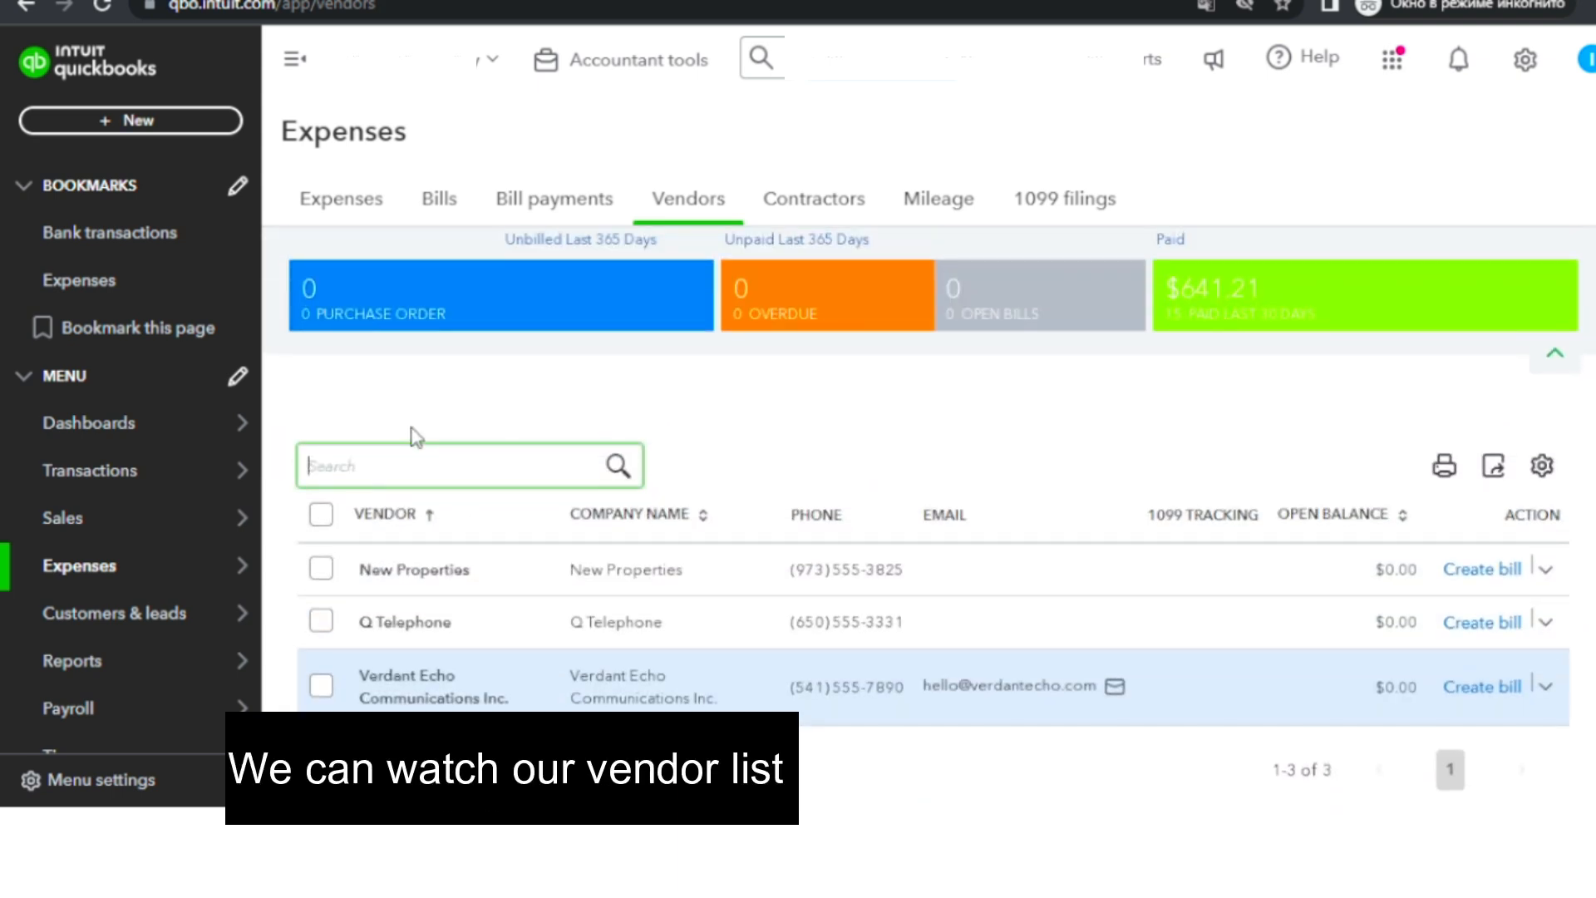
scroll(470, 532, "down", 3)
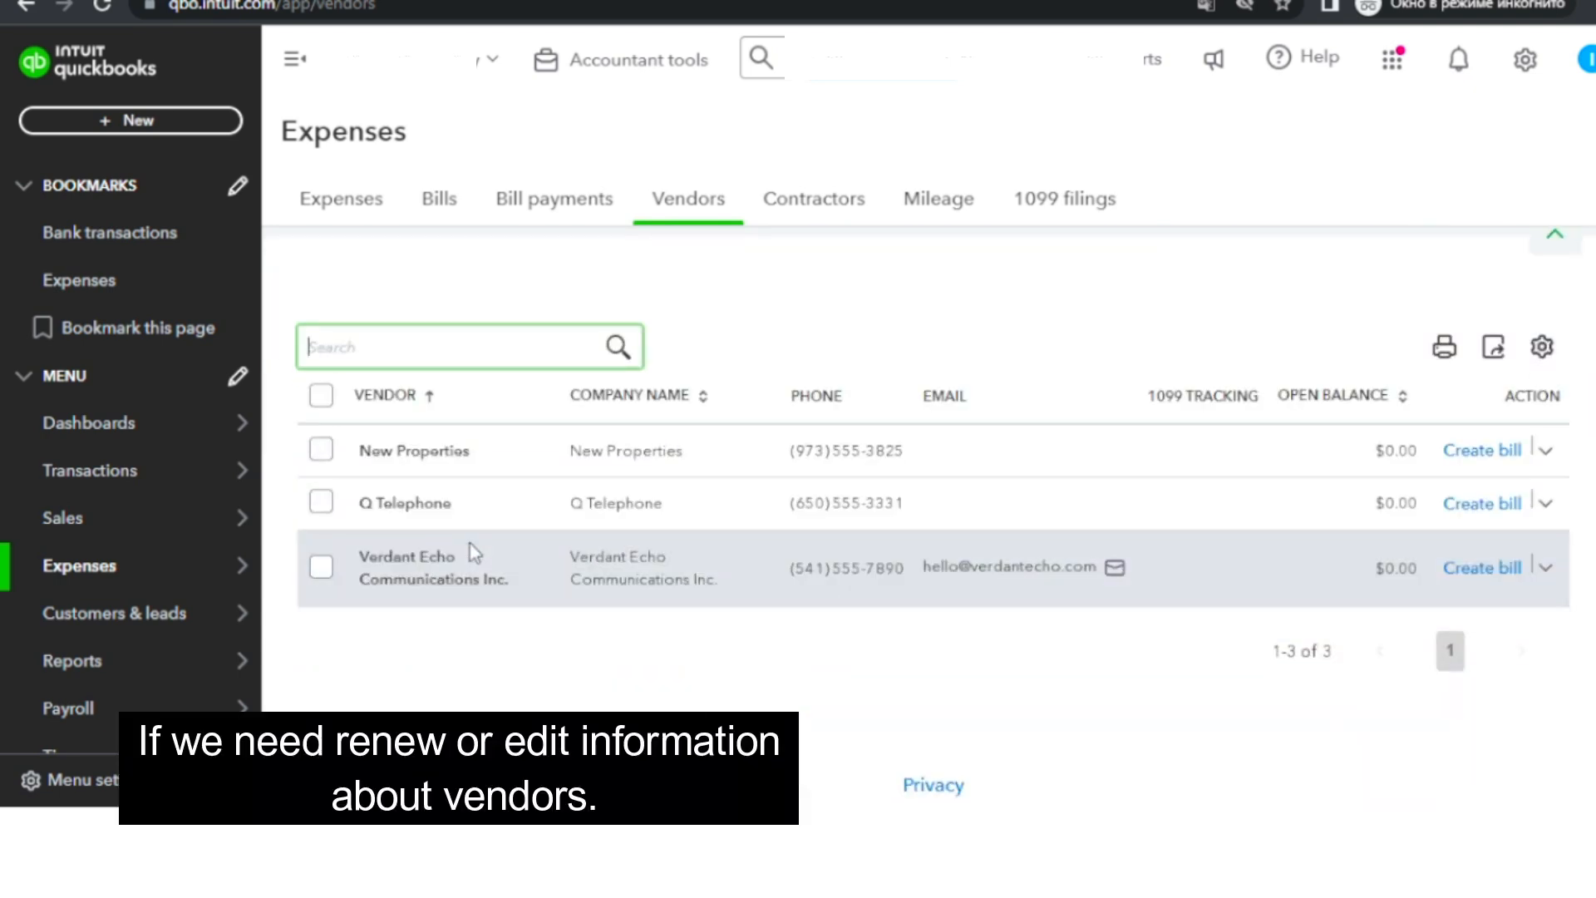
Edit the Verdant Echo Communications Inc. vendor, change the last two digits of its phone number to 80, and save.
left_click(445, 579)
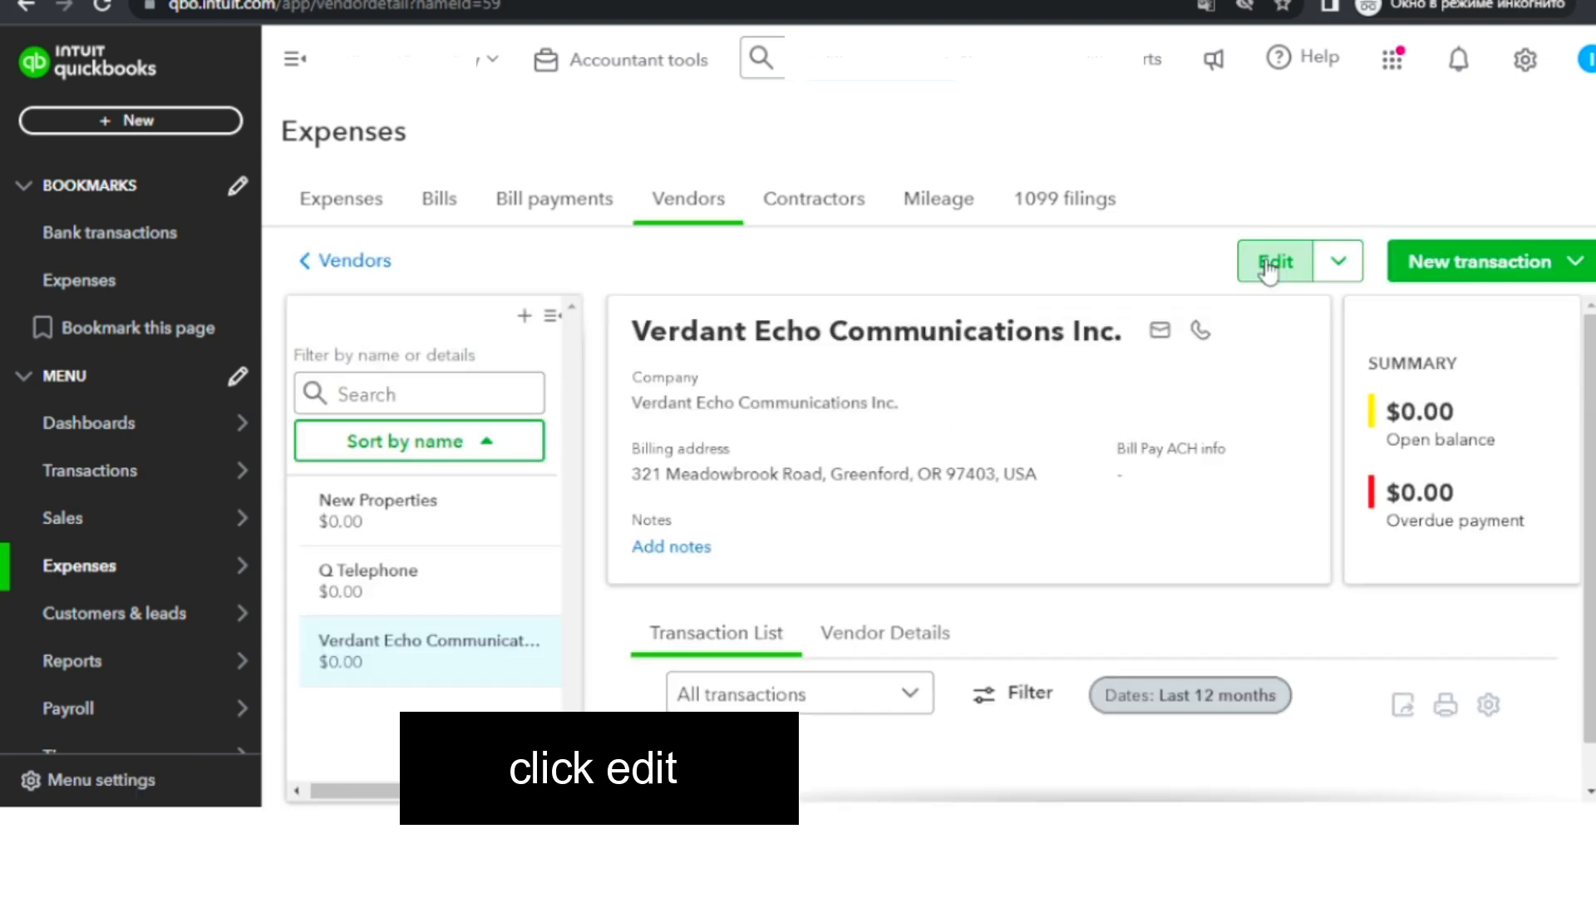
left_click(1268, 268)
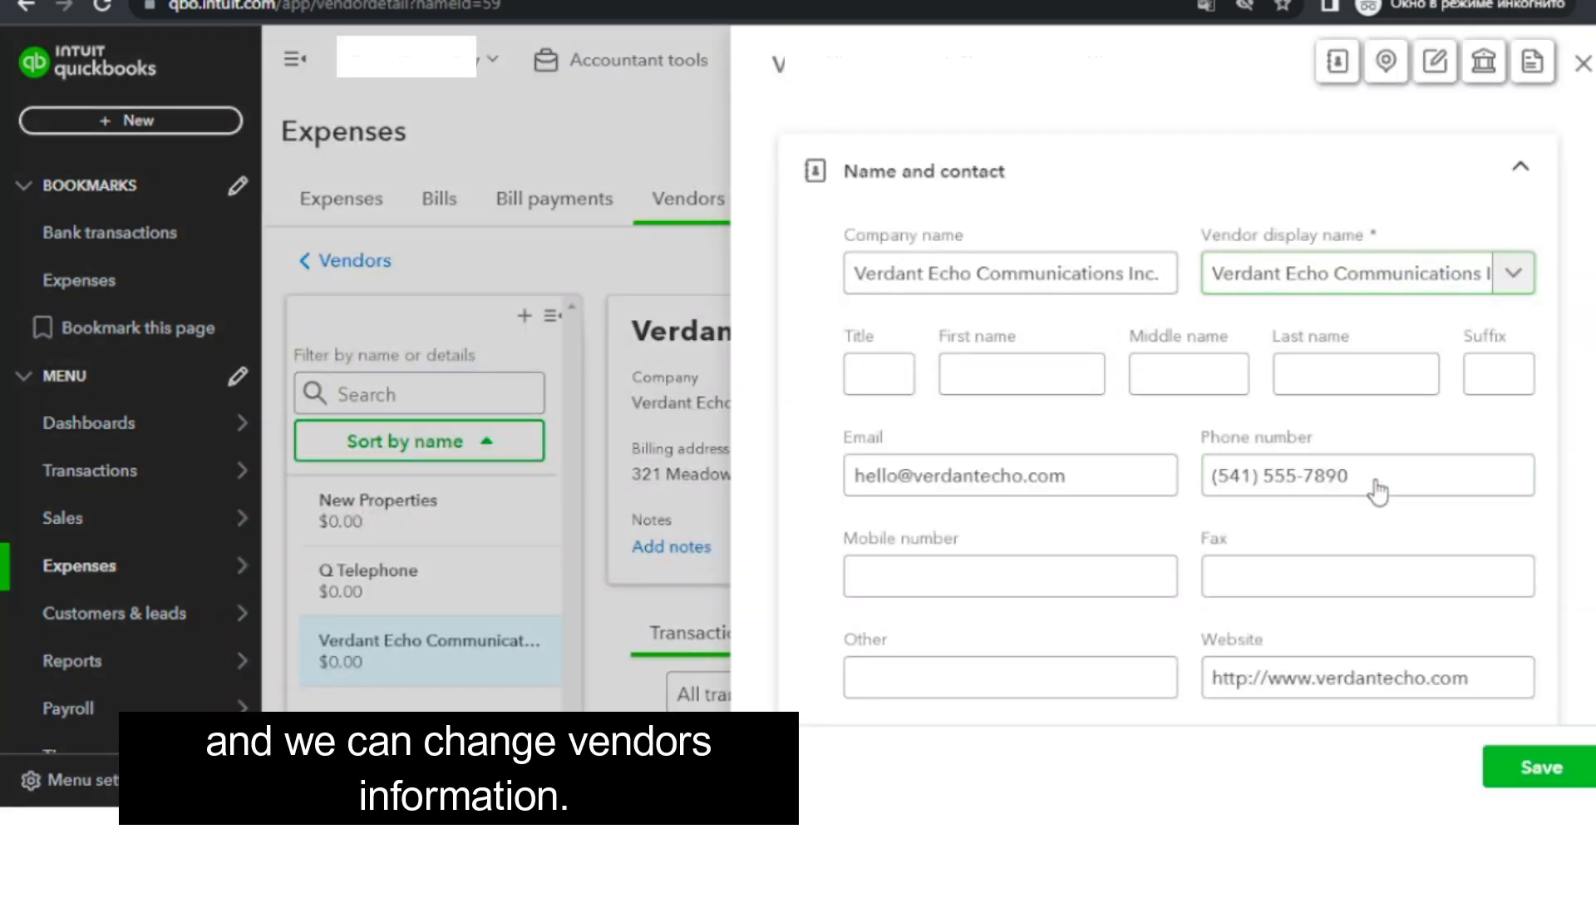
left_click(1368, 476)
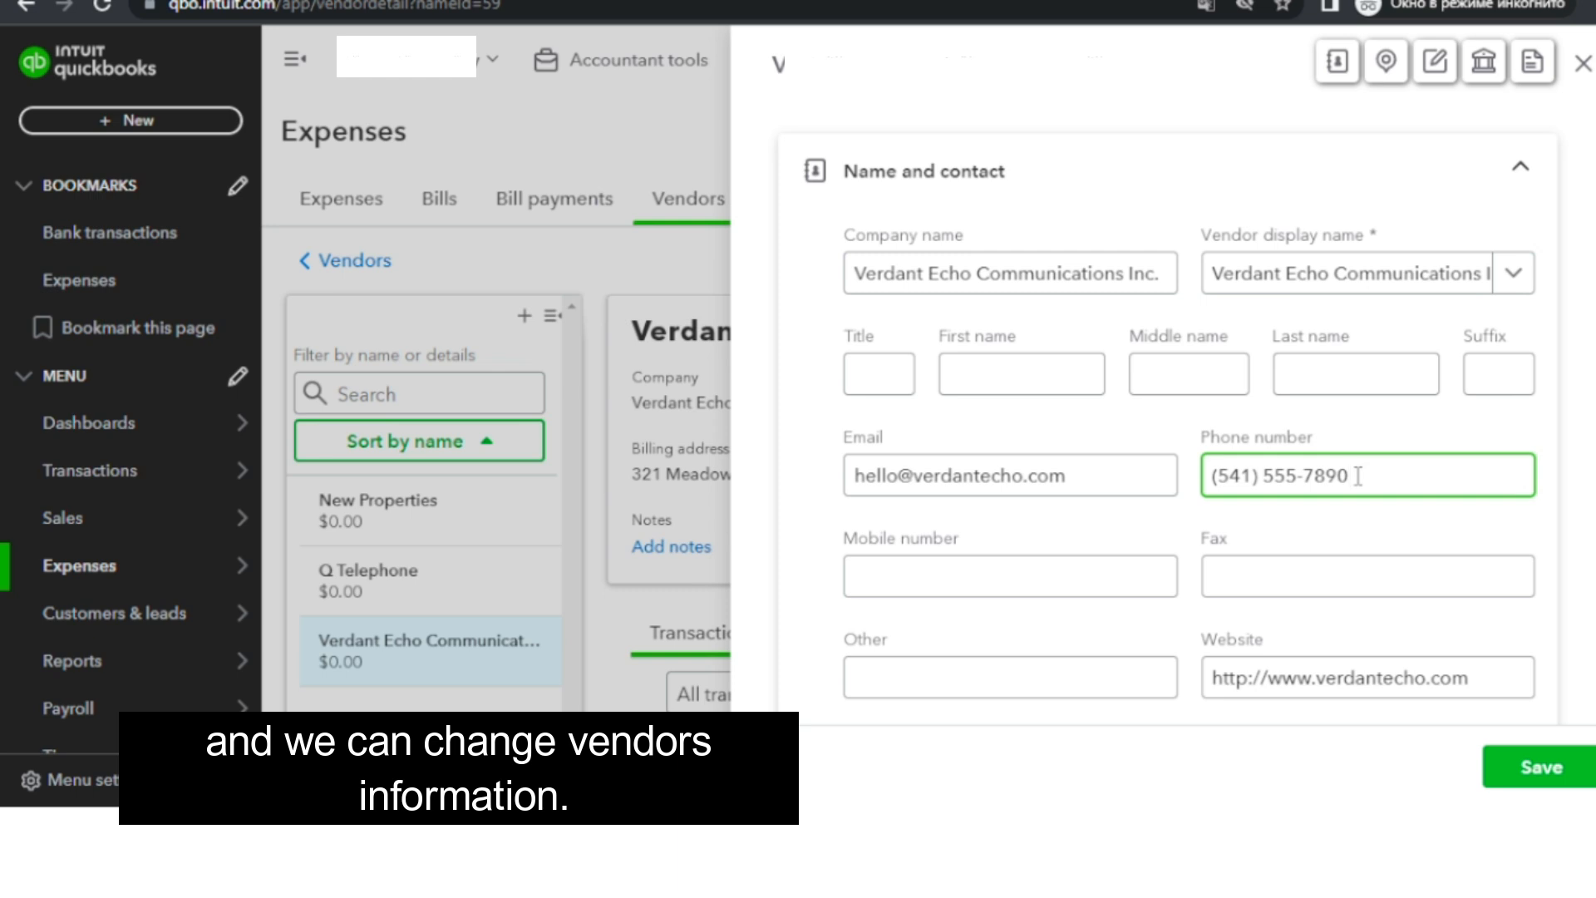
key("BackSpace")
key("BackSpace")
type("80")
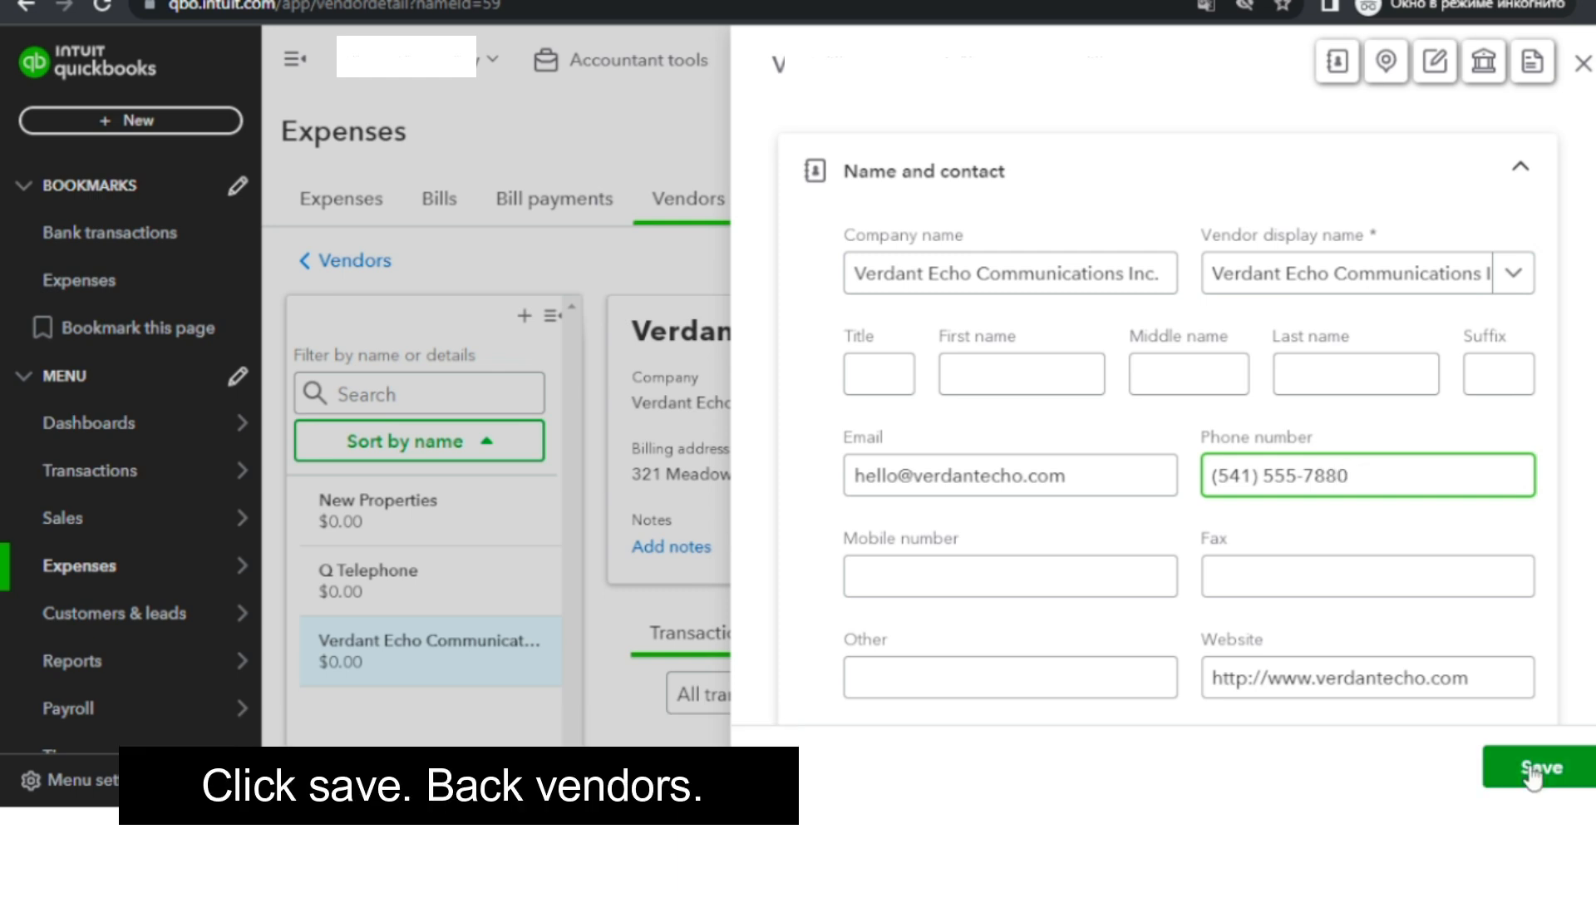
left_click(1533, 771)
Return to the vendor list and export it to an Excel file.
left_click(377, 265)
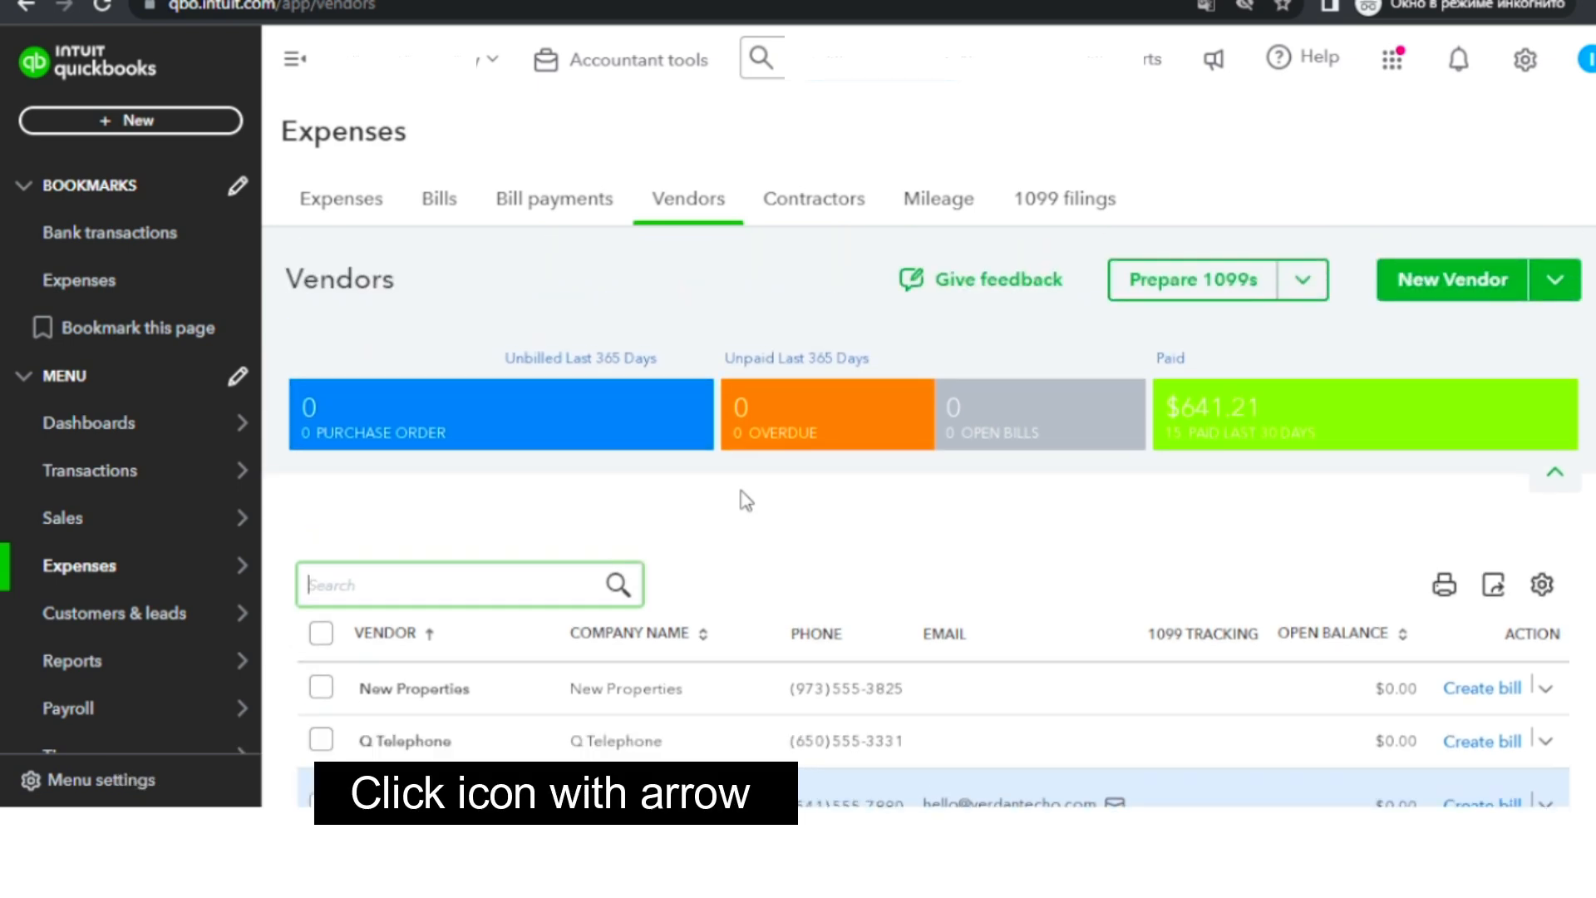
left_click(1492, 590)
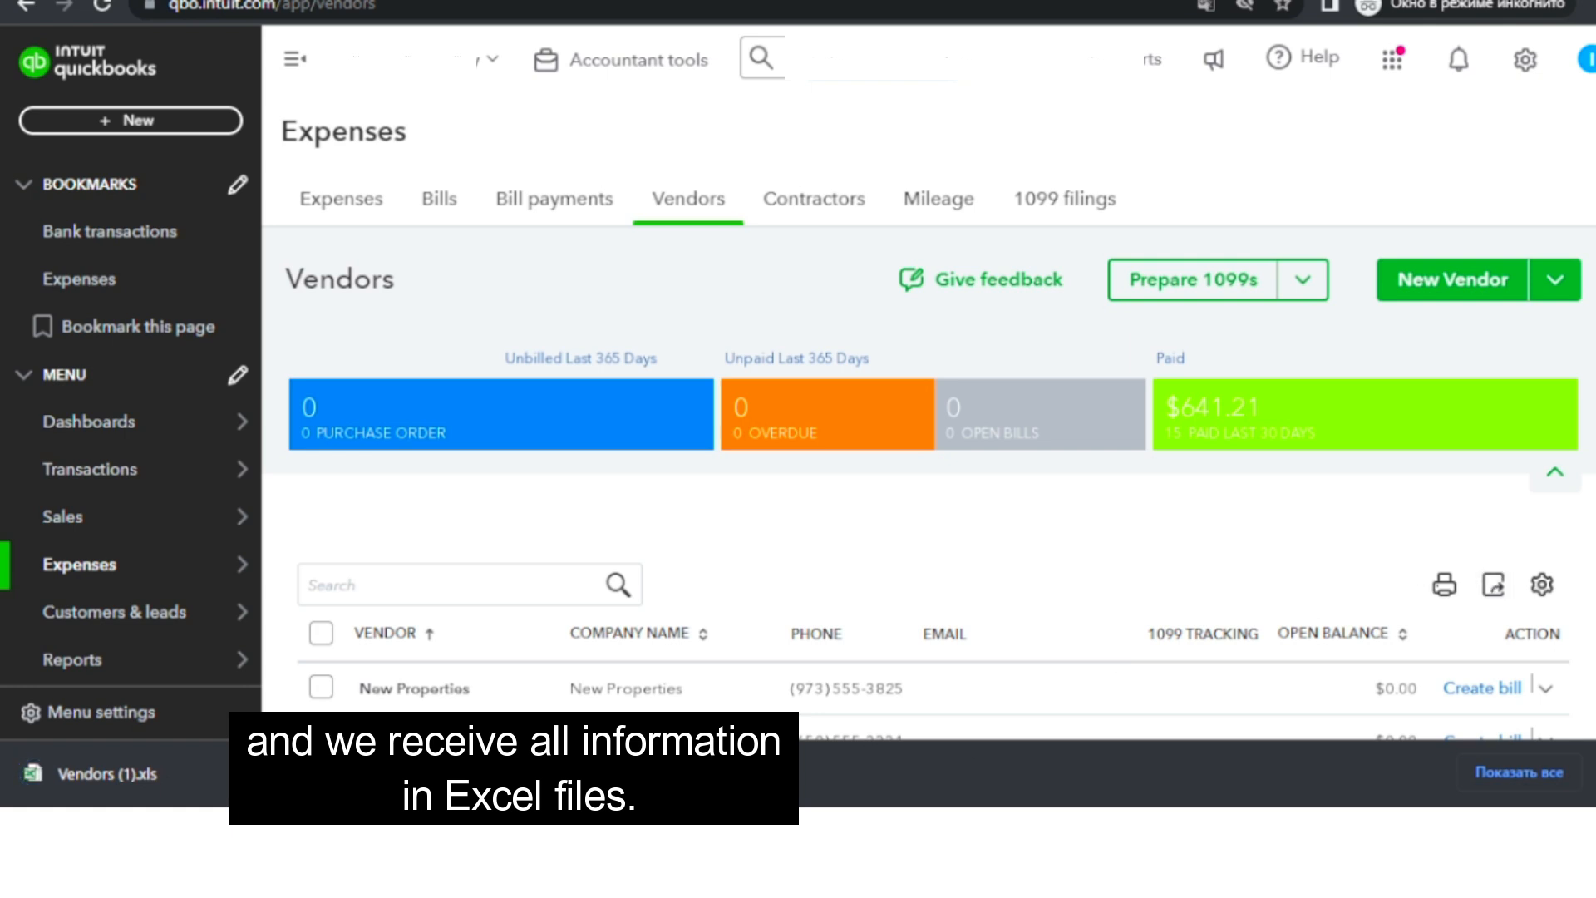
scroll(323, 580, "down", 3)
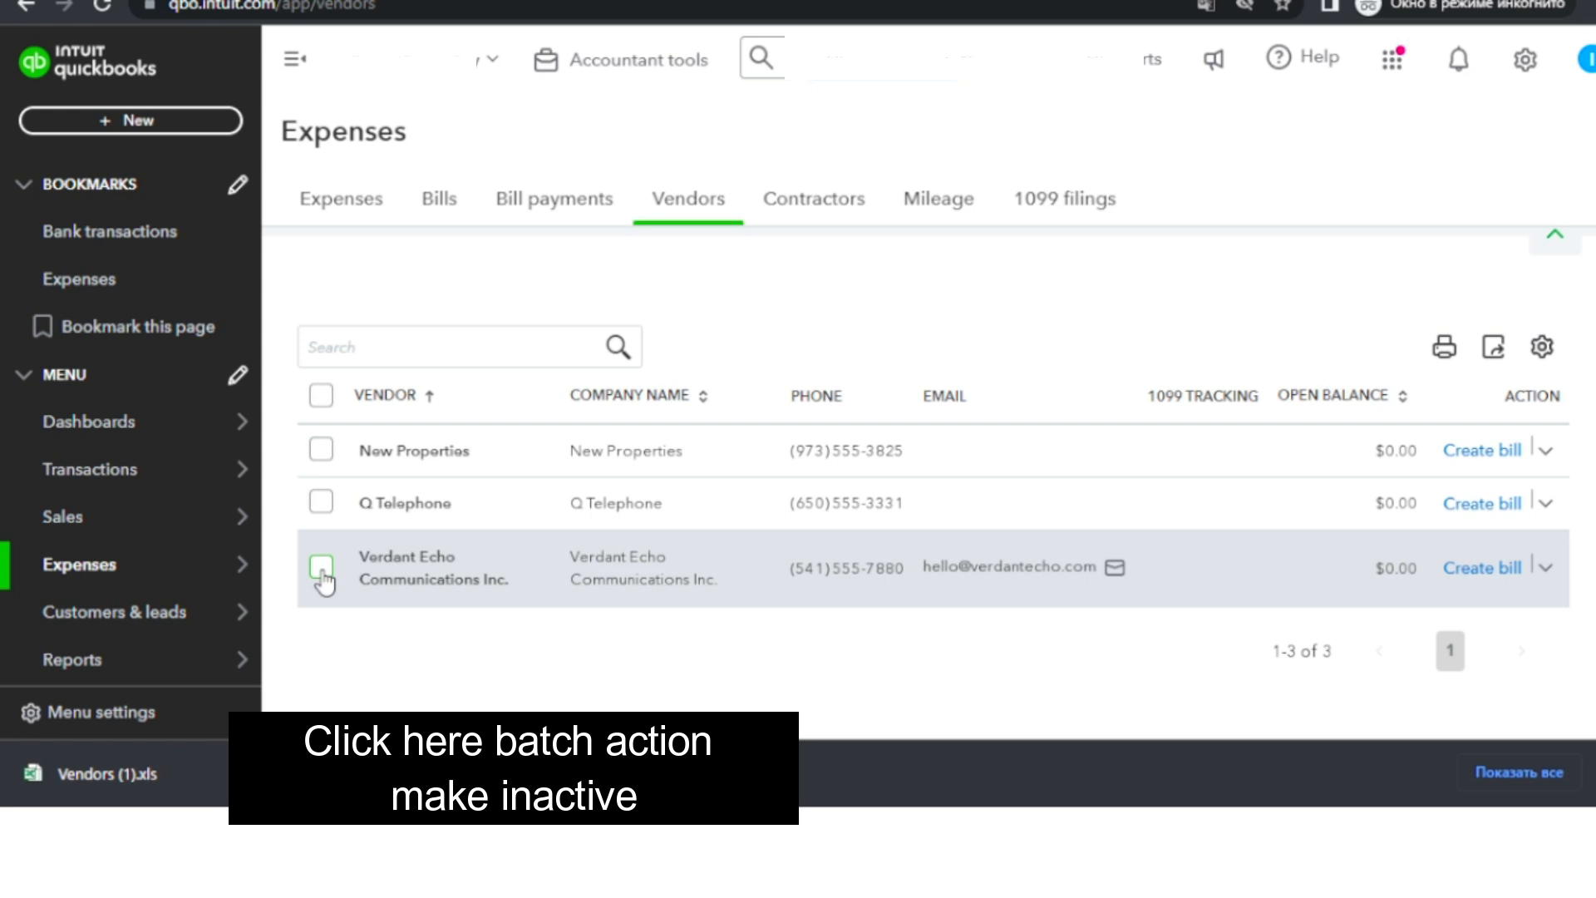
Make the Verdant Echo Communications Inc. vendor inactive using a batch action and confirm.
left_click(321, 568)
left_click(563, 363)
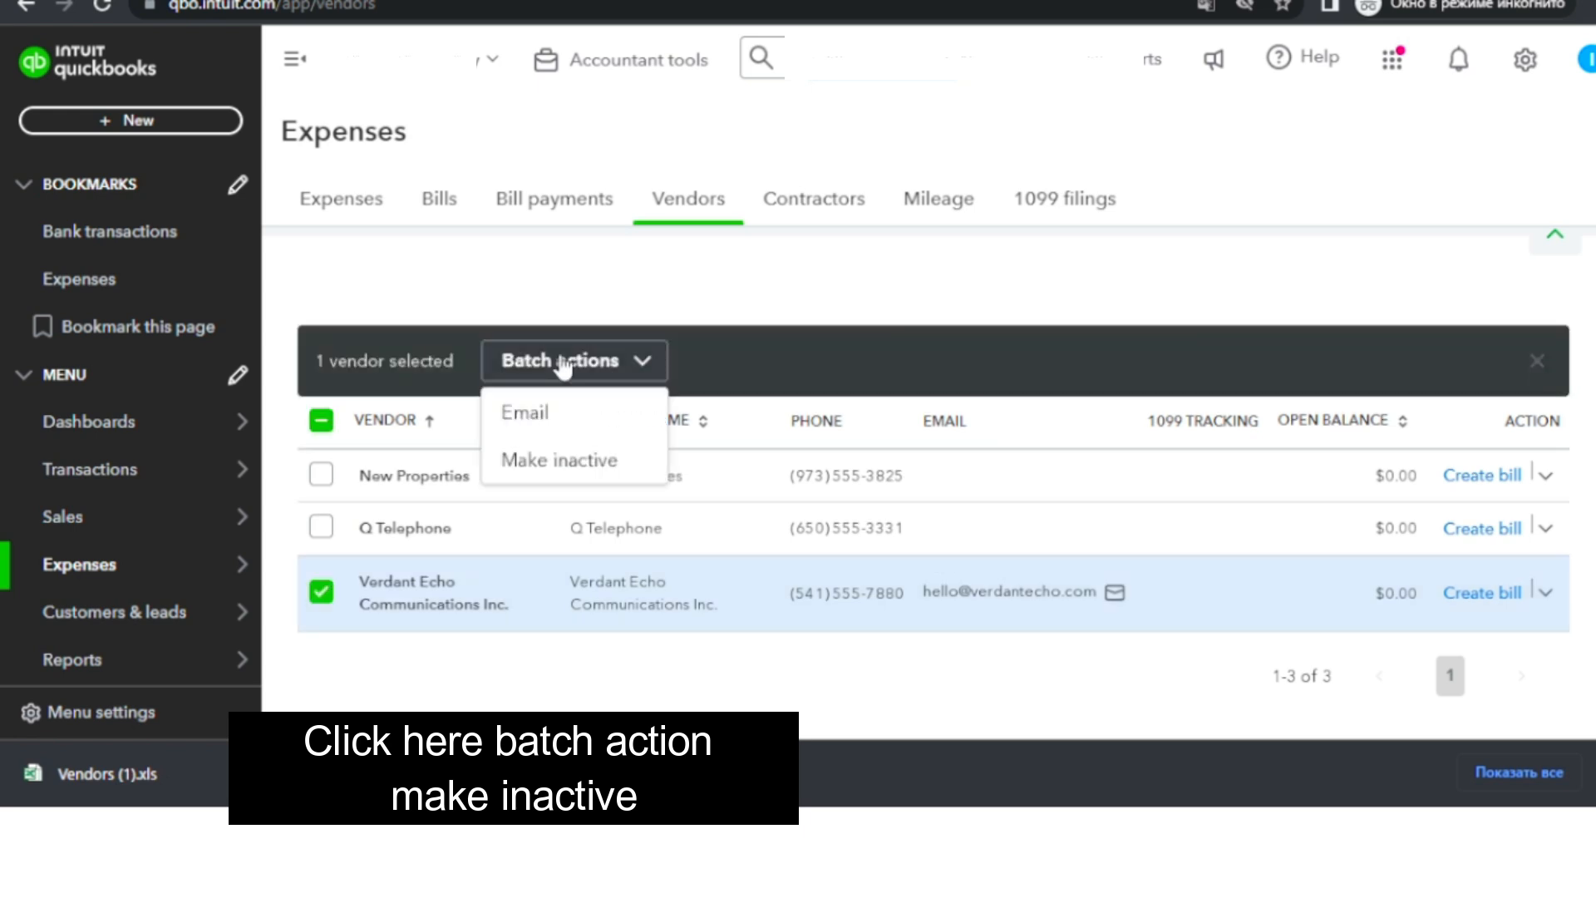
left_click(613, 461)
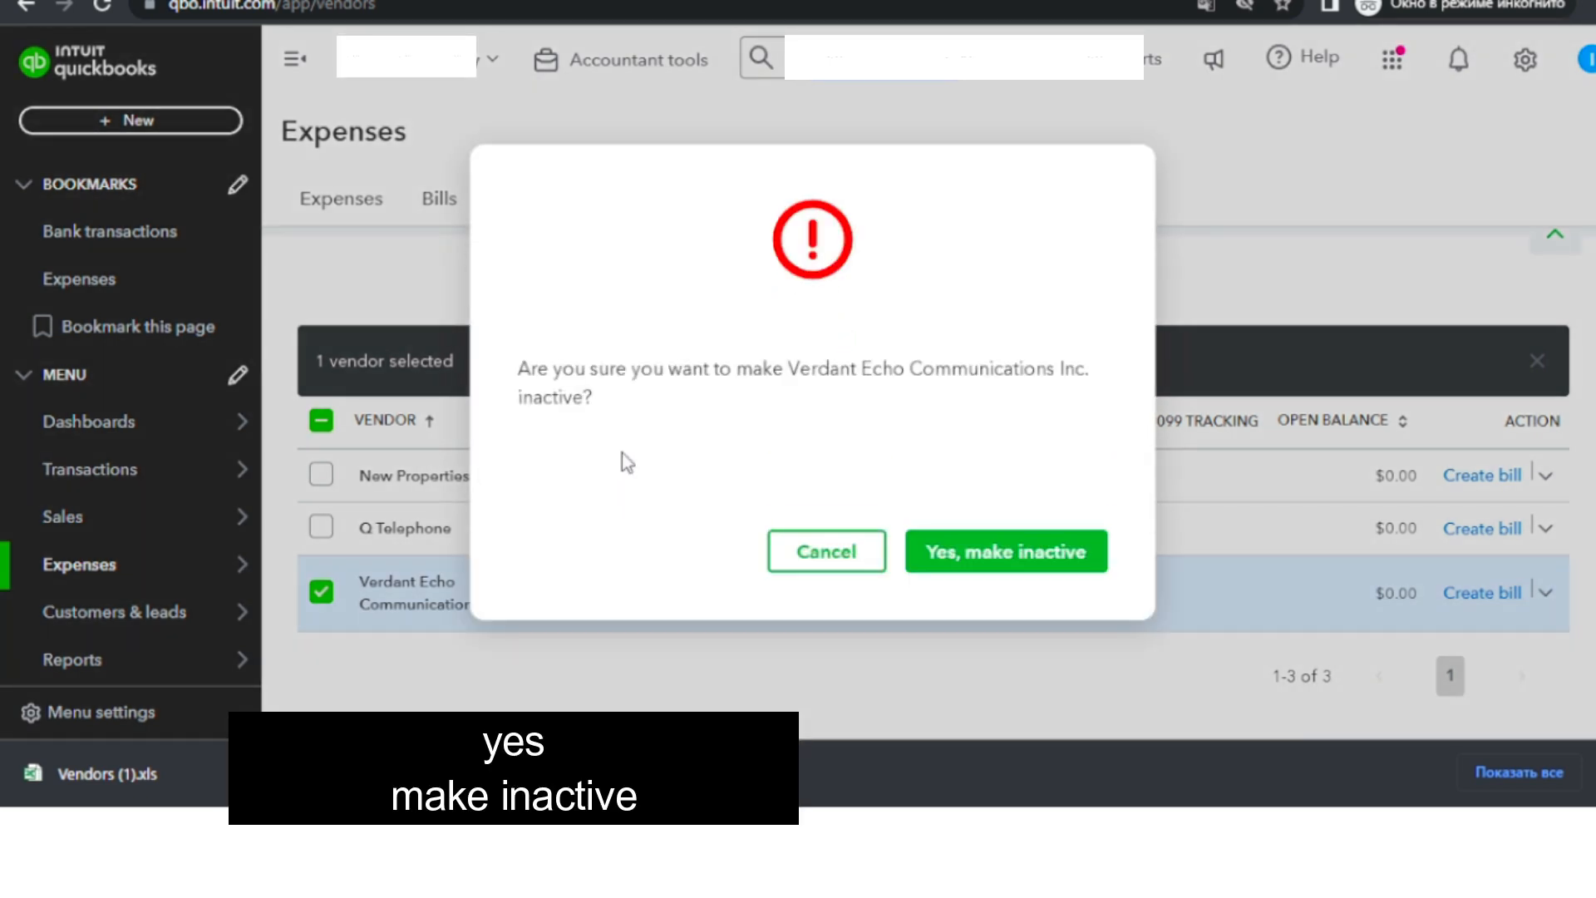
left_click(940, 570)
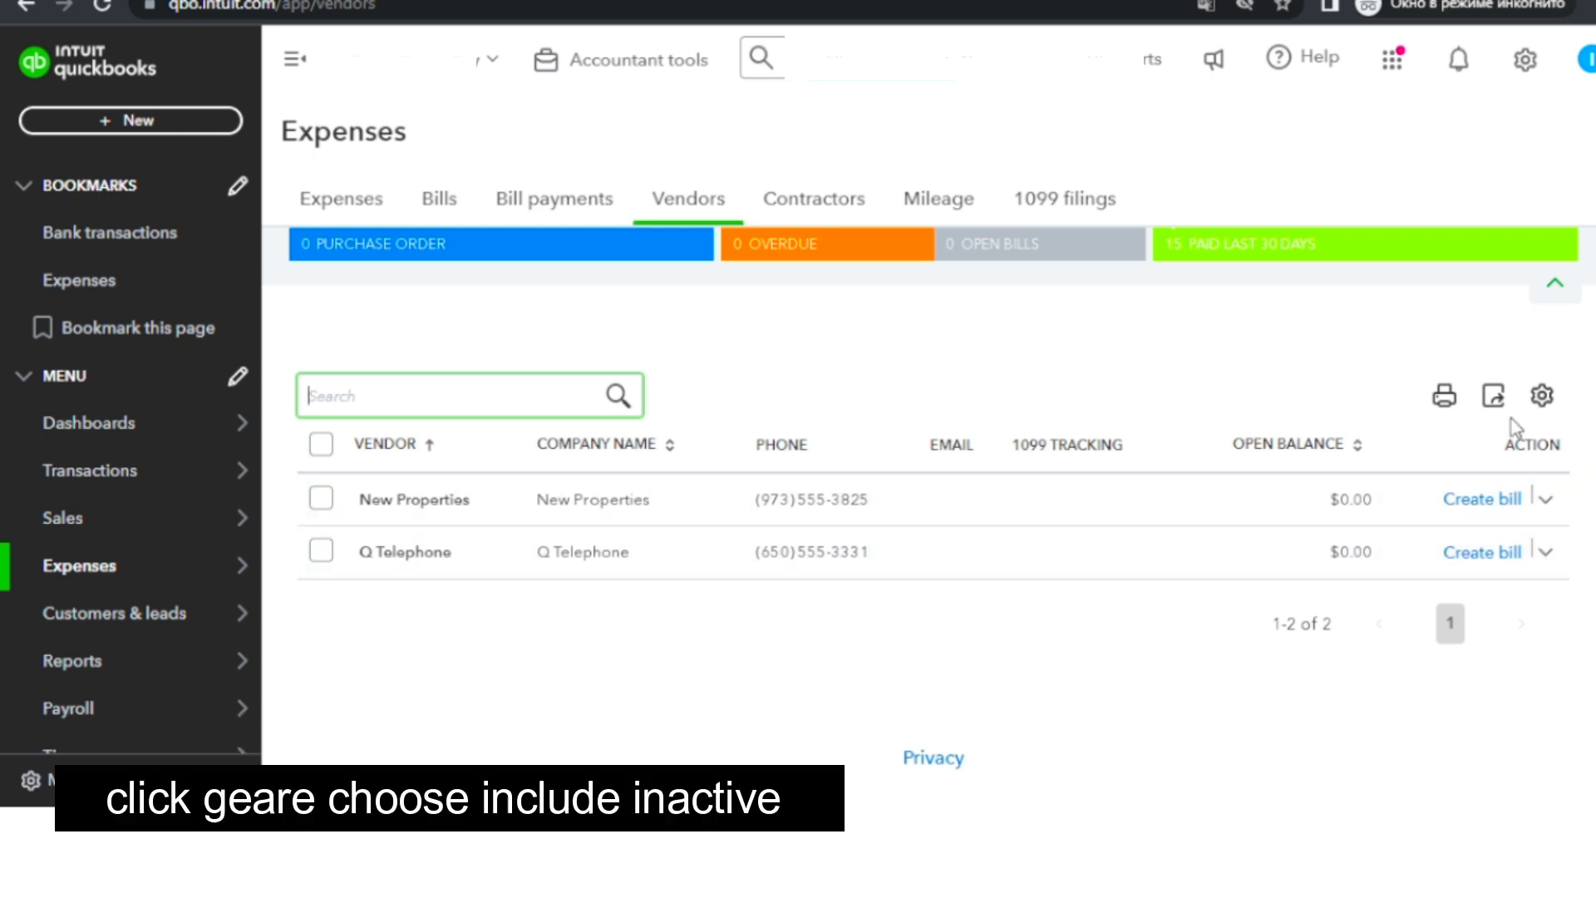
Change the vendor list settings to include inactive vendors.
left_click(1540, 407)
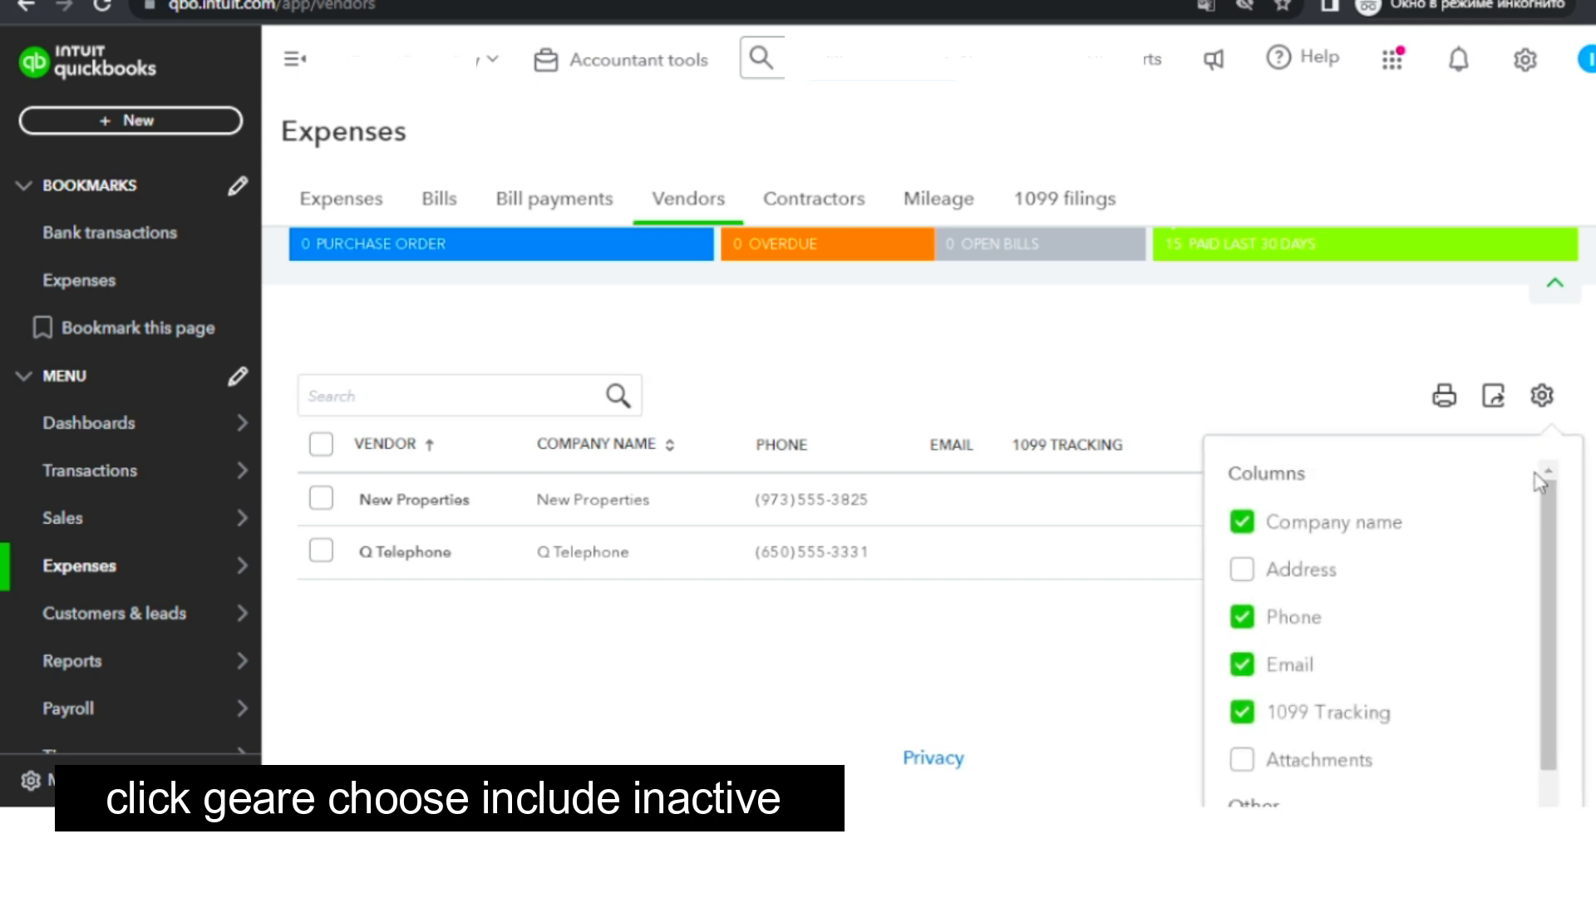
left_click_drag(1544, 535, 1551, 604)
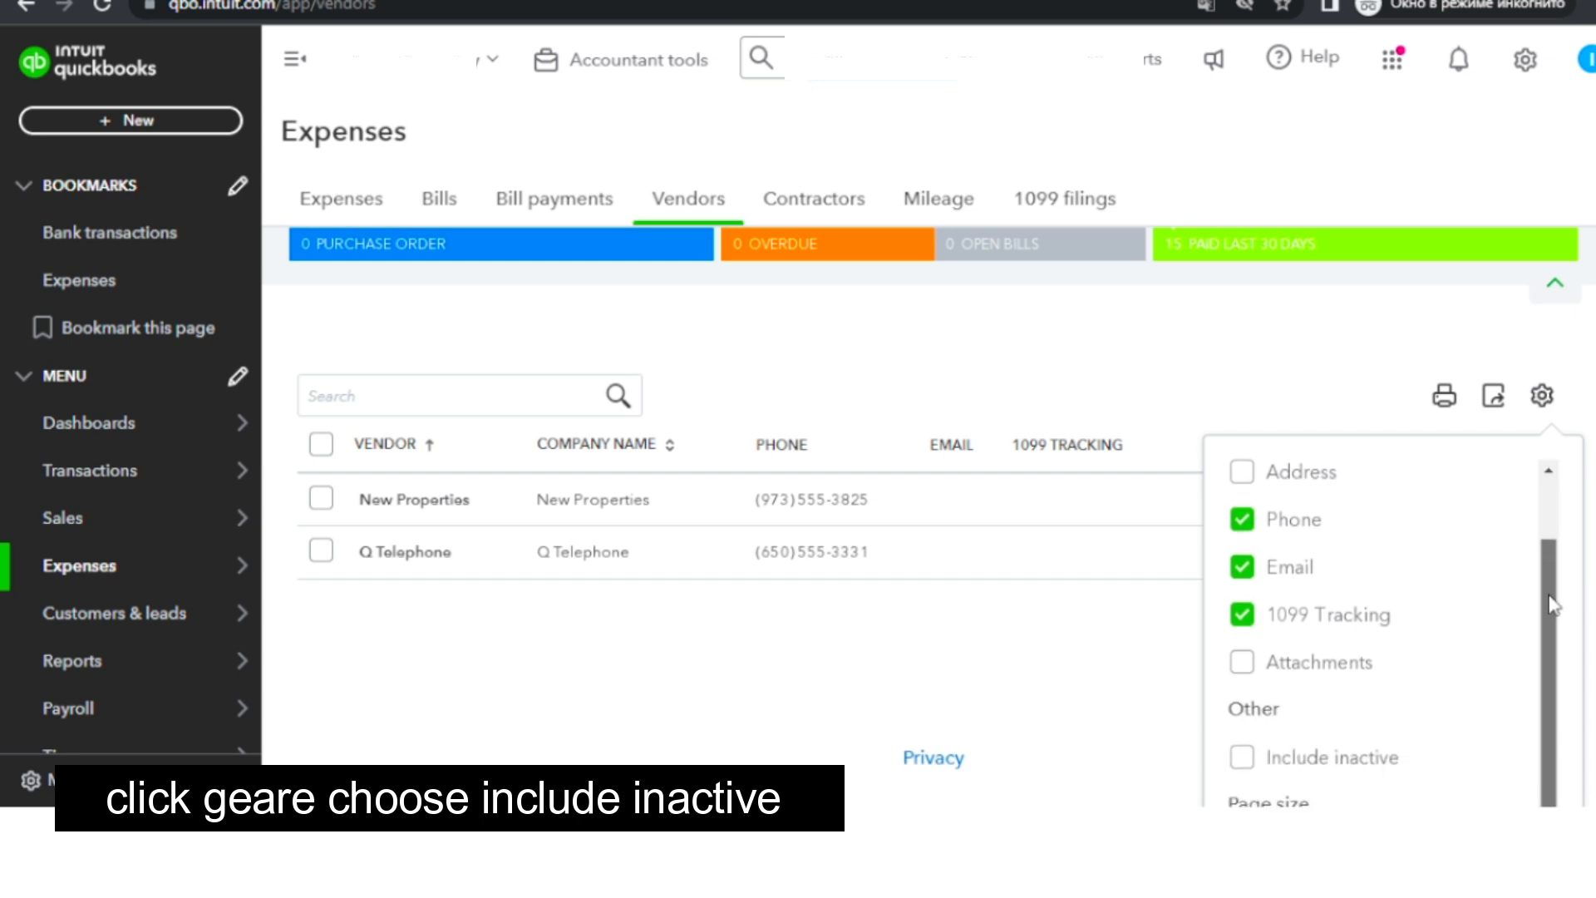
left_click(1295, 769)
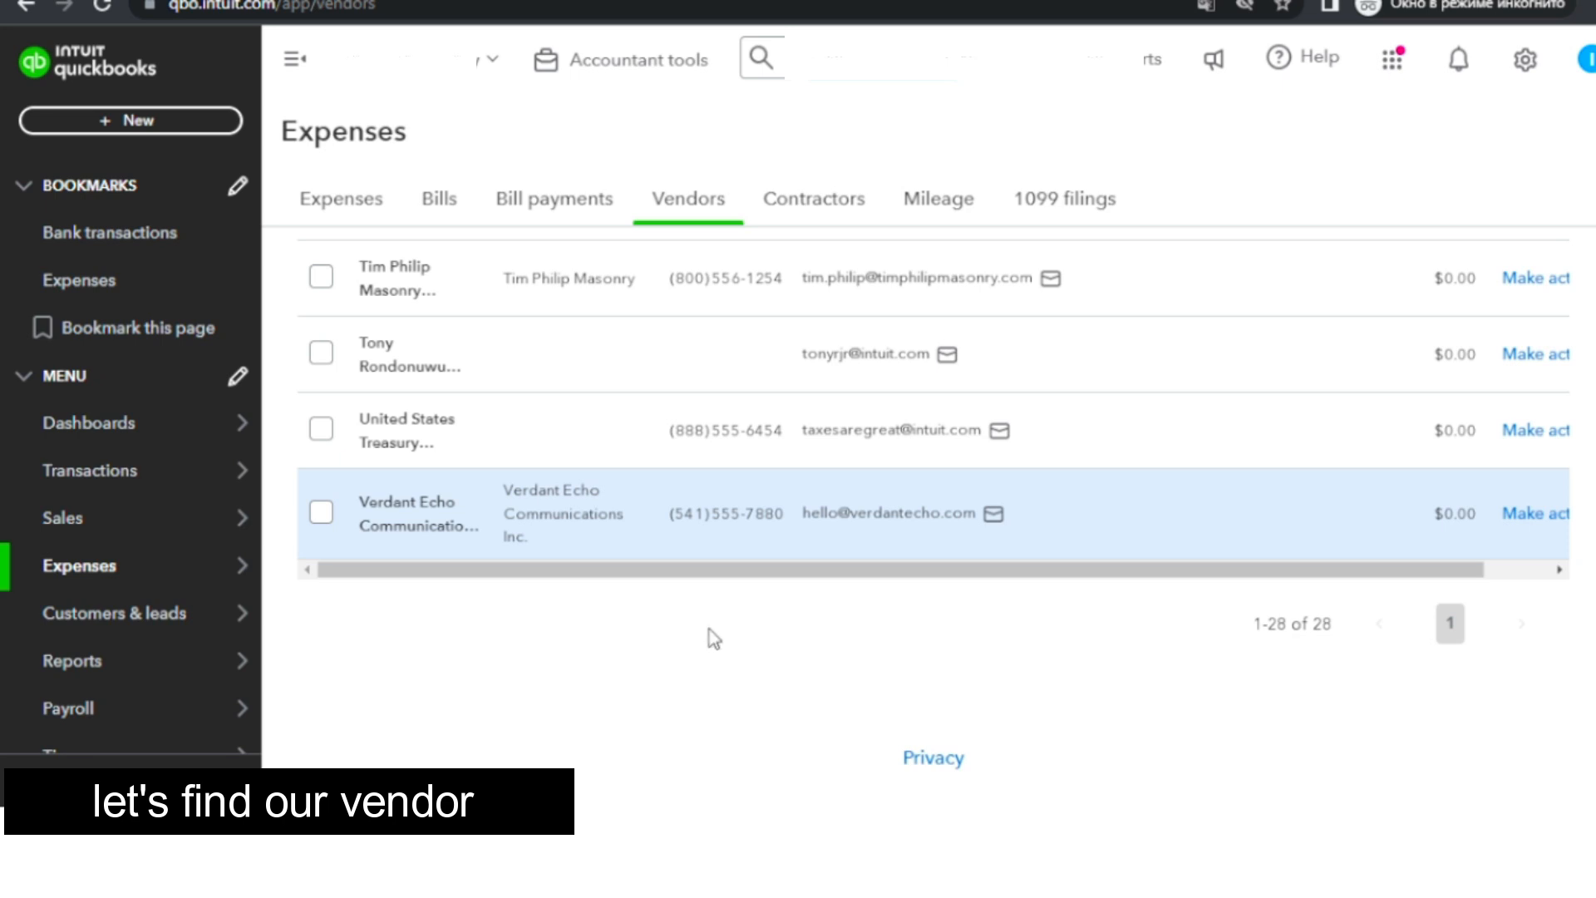
Scroll through the full vendor list to locate the inactive Verdant Echo vendor.
scroll(654, 561, "up", 4)
scroll(654, 573, "down", 4)
scroll(407, 583, "up", 18)
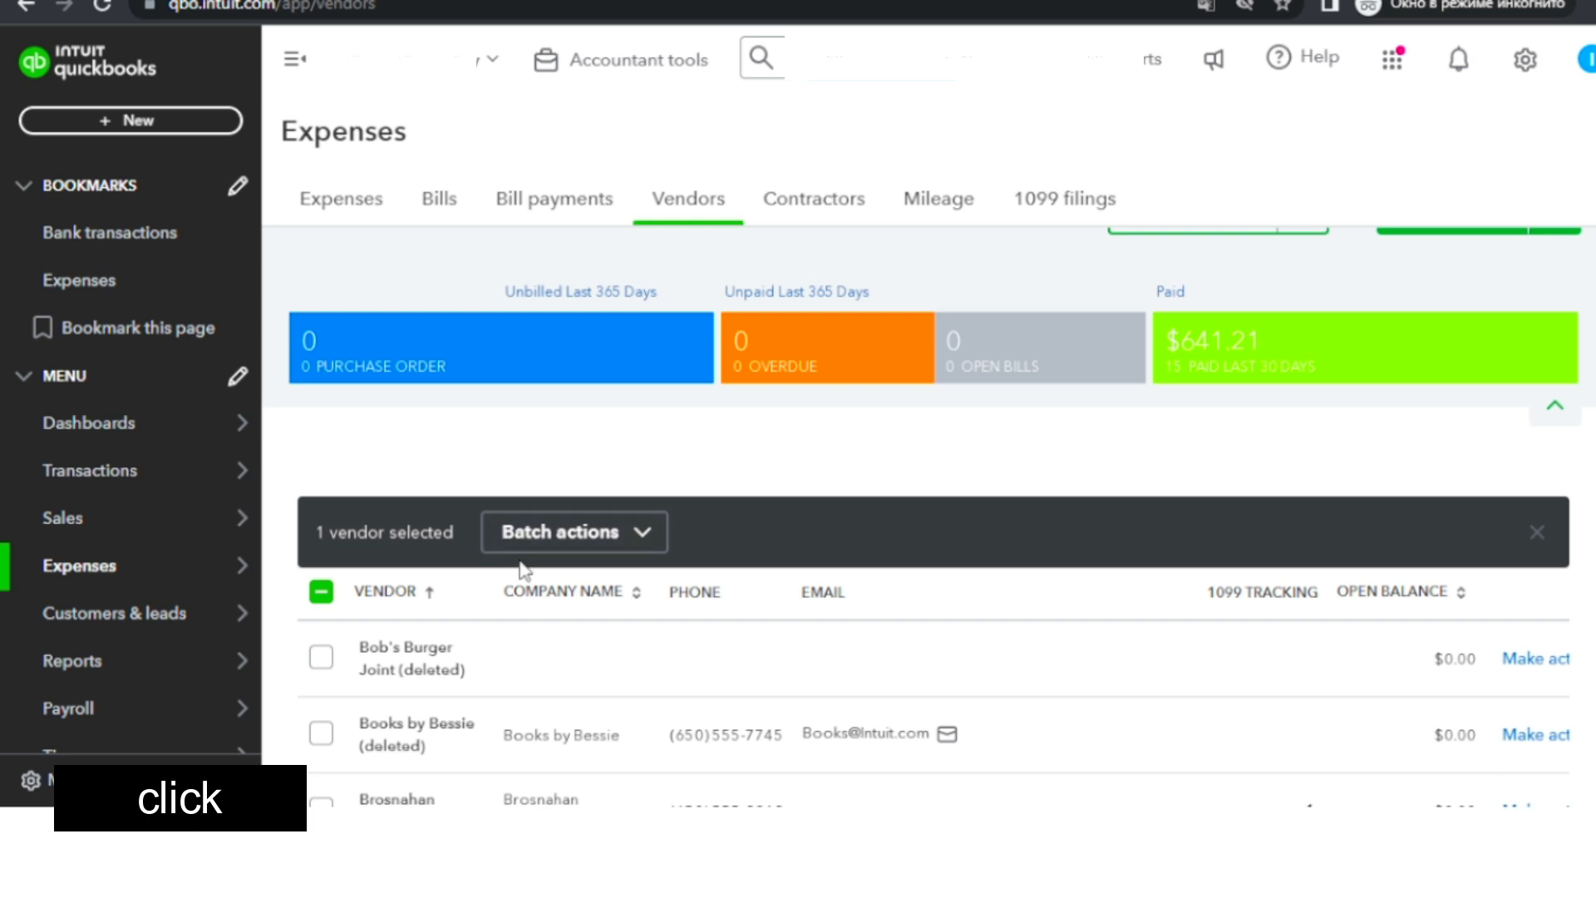
scroll(522, 578, "down", 1)
scroll(519, 579, "down", 15)
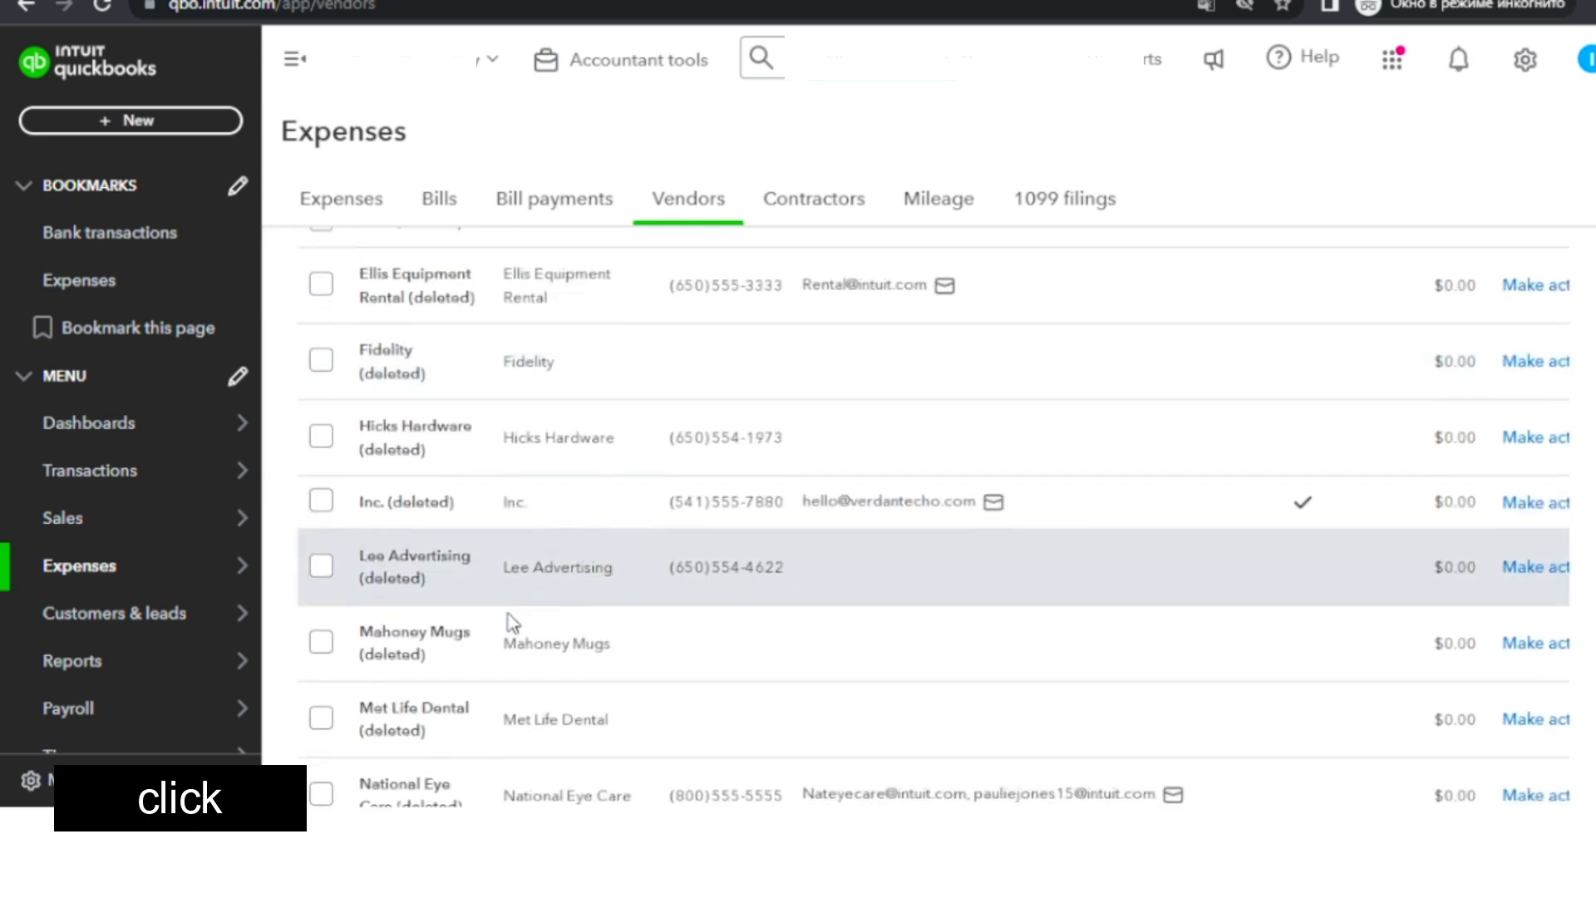
scroll(510, 613, "down", 8)
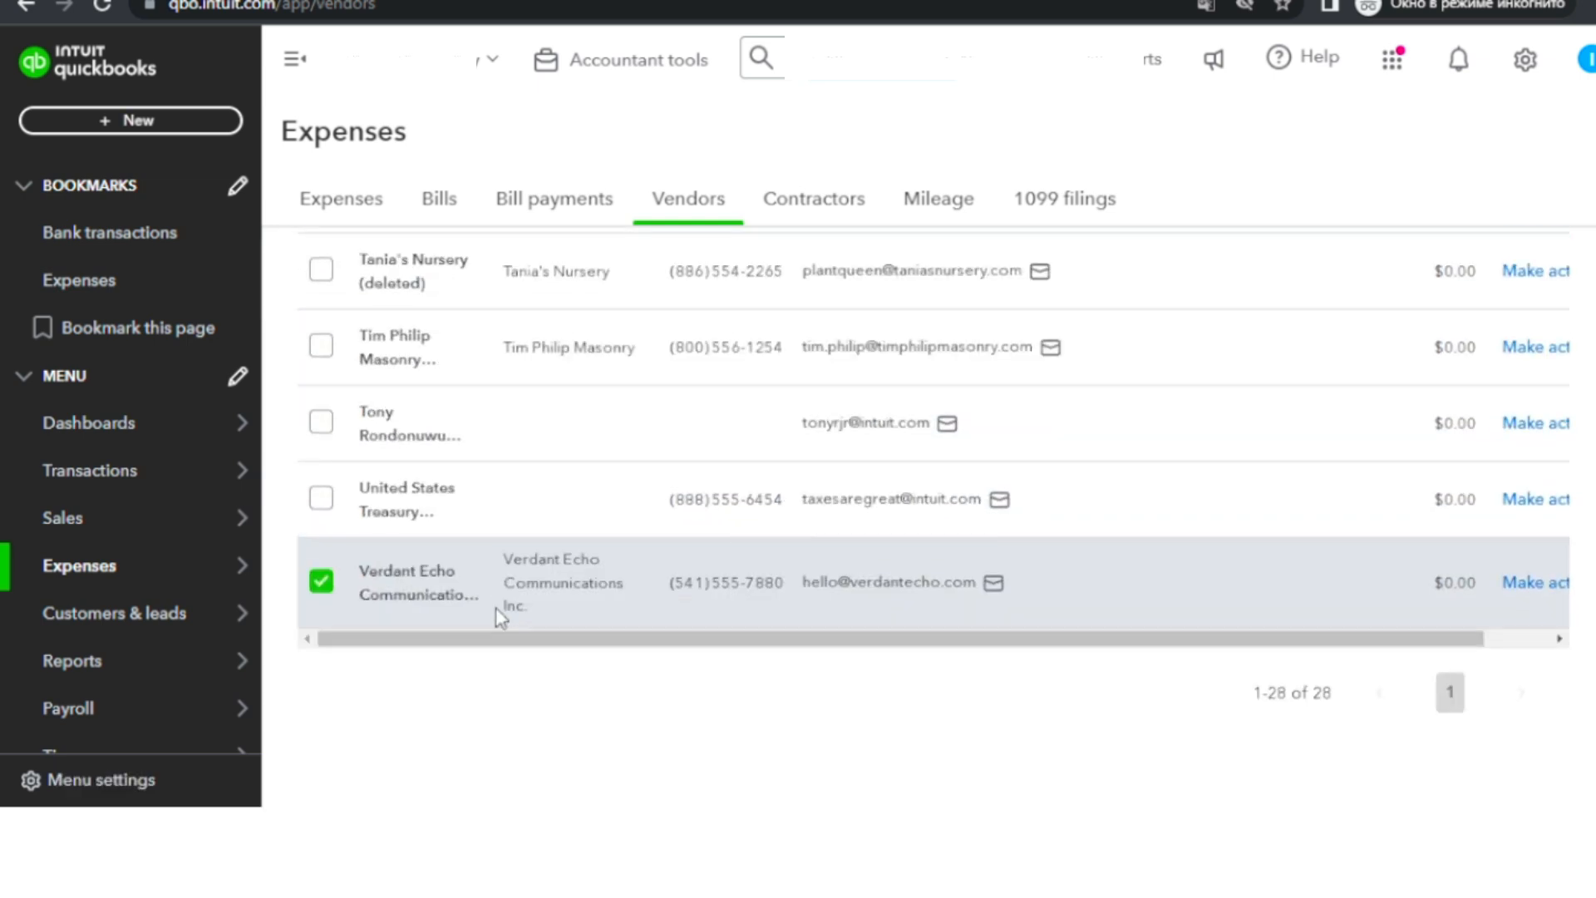
Make the Verdant Echo Communications Inc. vendor active again from its row in the vendor list.
scroll(504, 532, "up", 5)
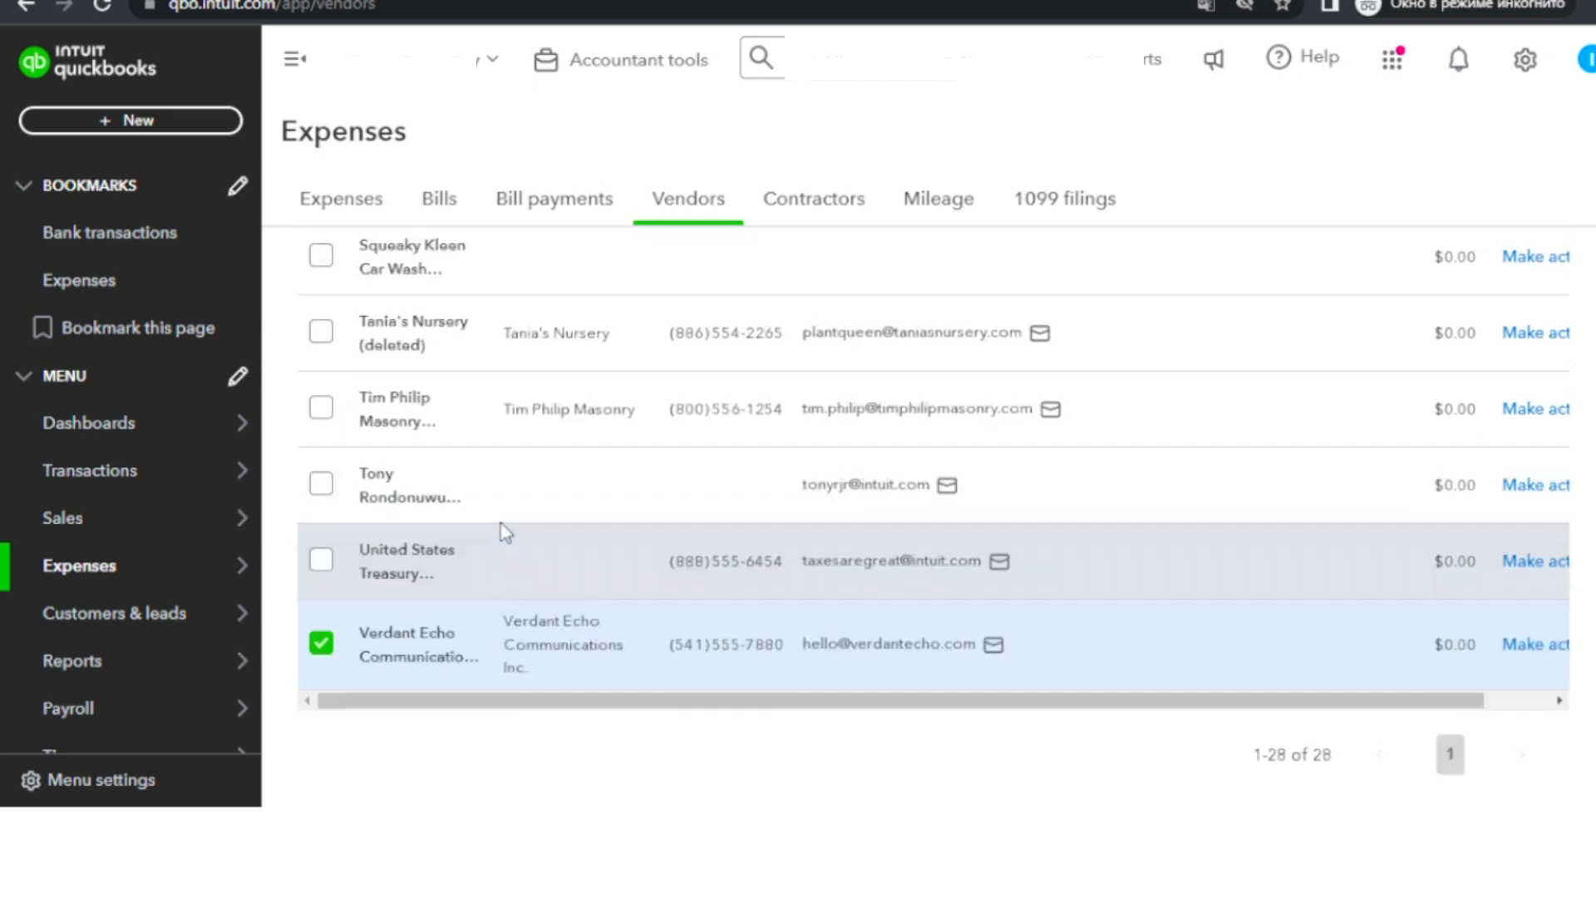
scroll(499, 528, "up", 10)
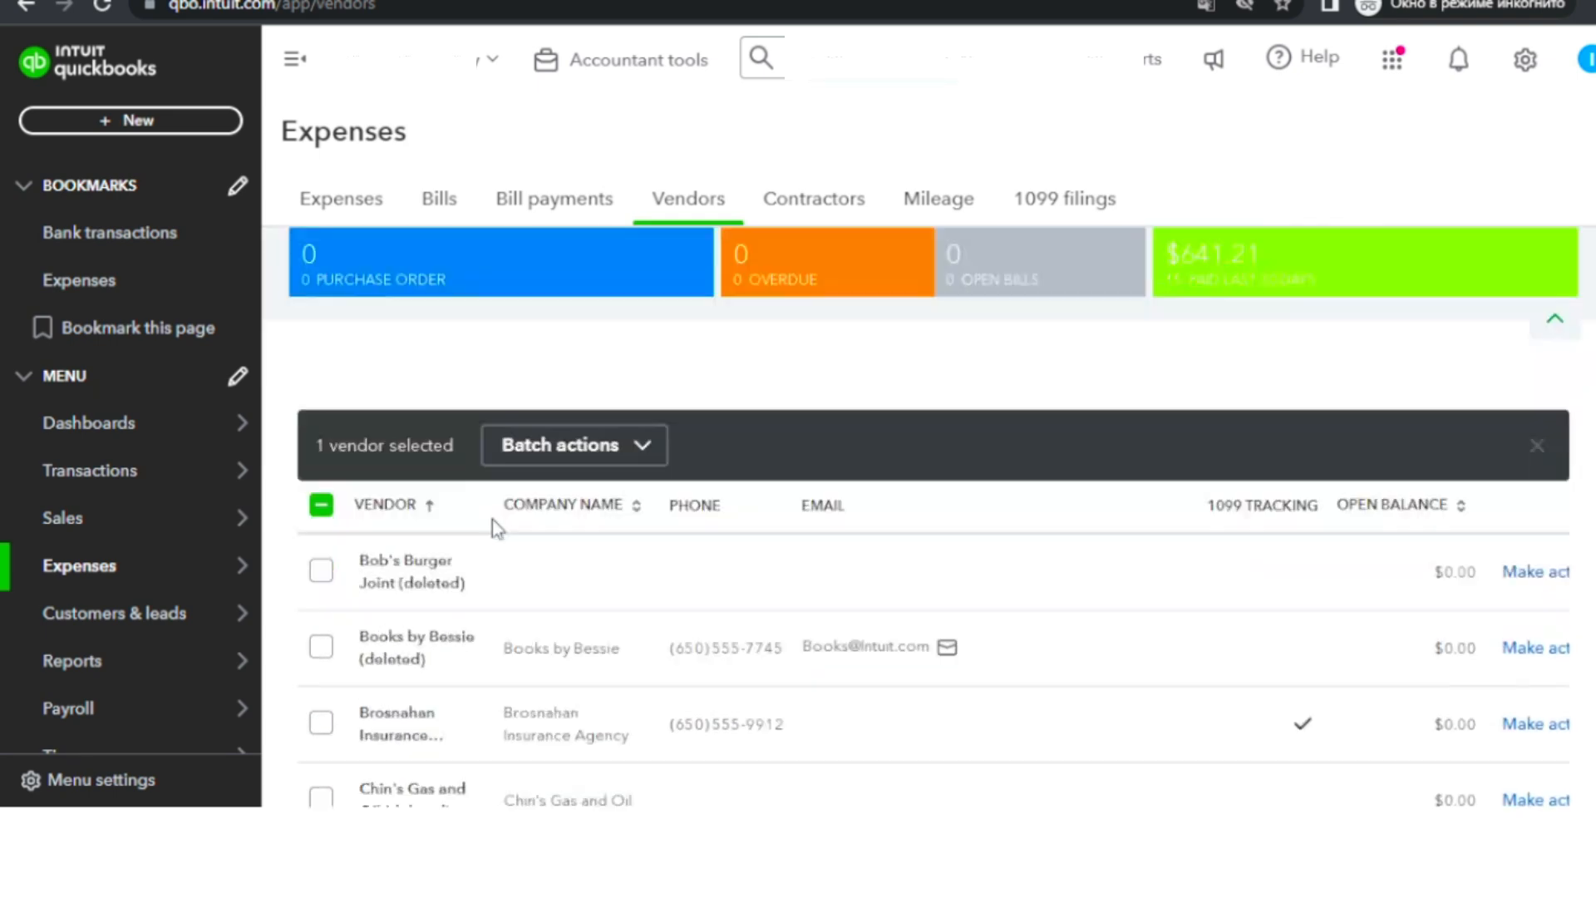
scroll(492, 519, "down", 5)
scroll(496, 511, "down", 10)
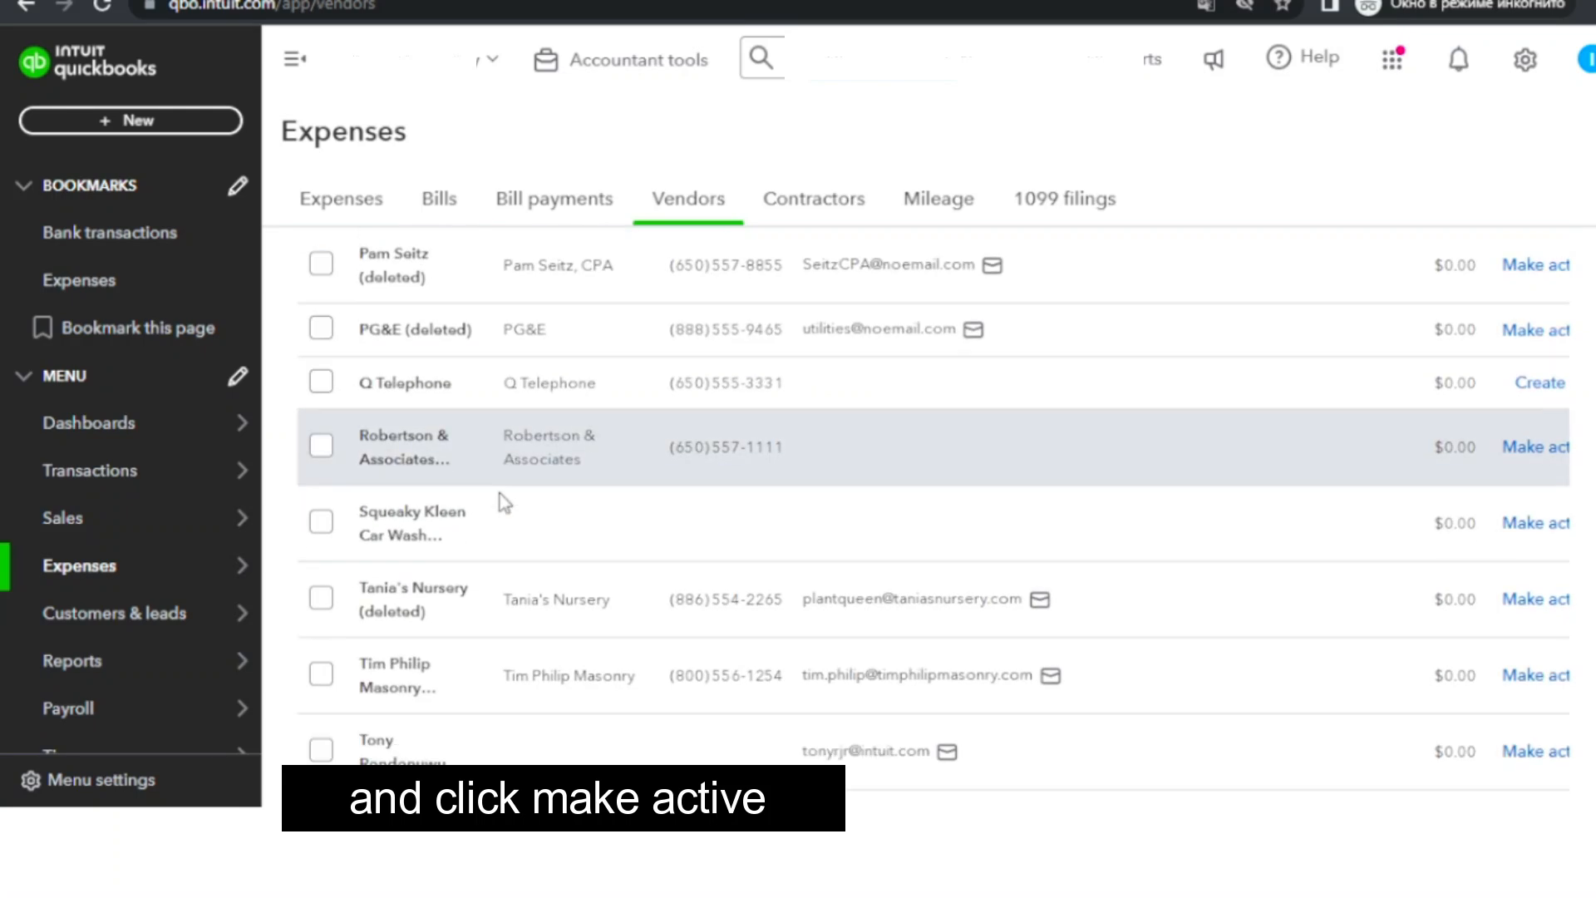
left_click_drag(1104, 641, 1194, 652)
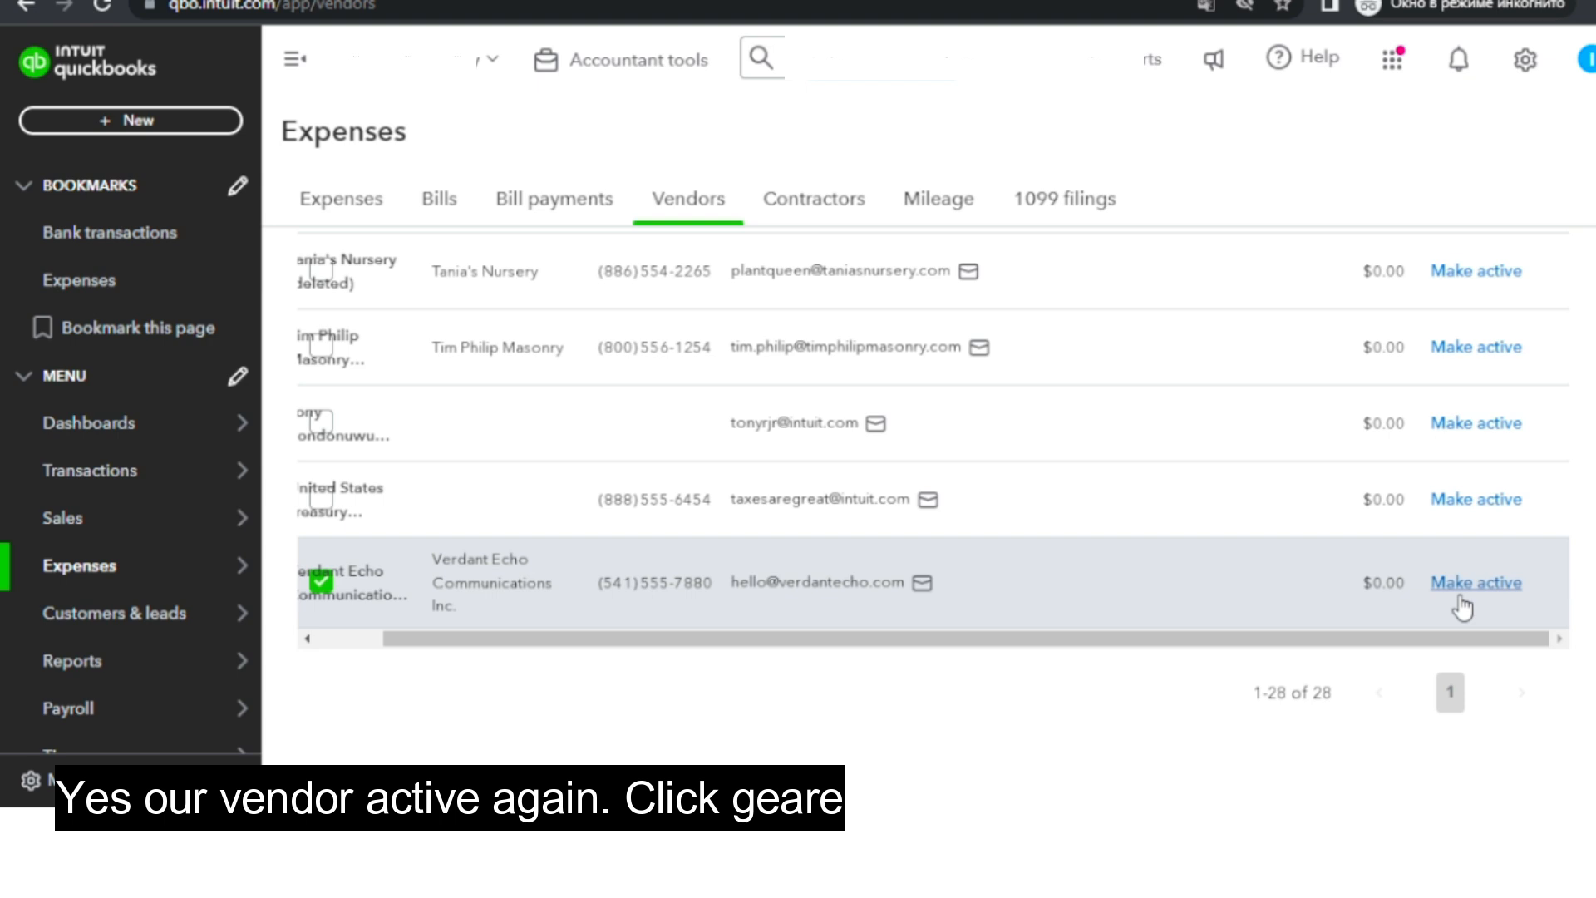
left_click(1462, 606)
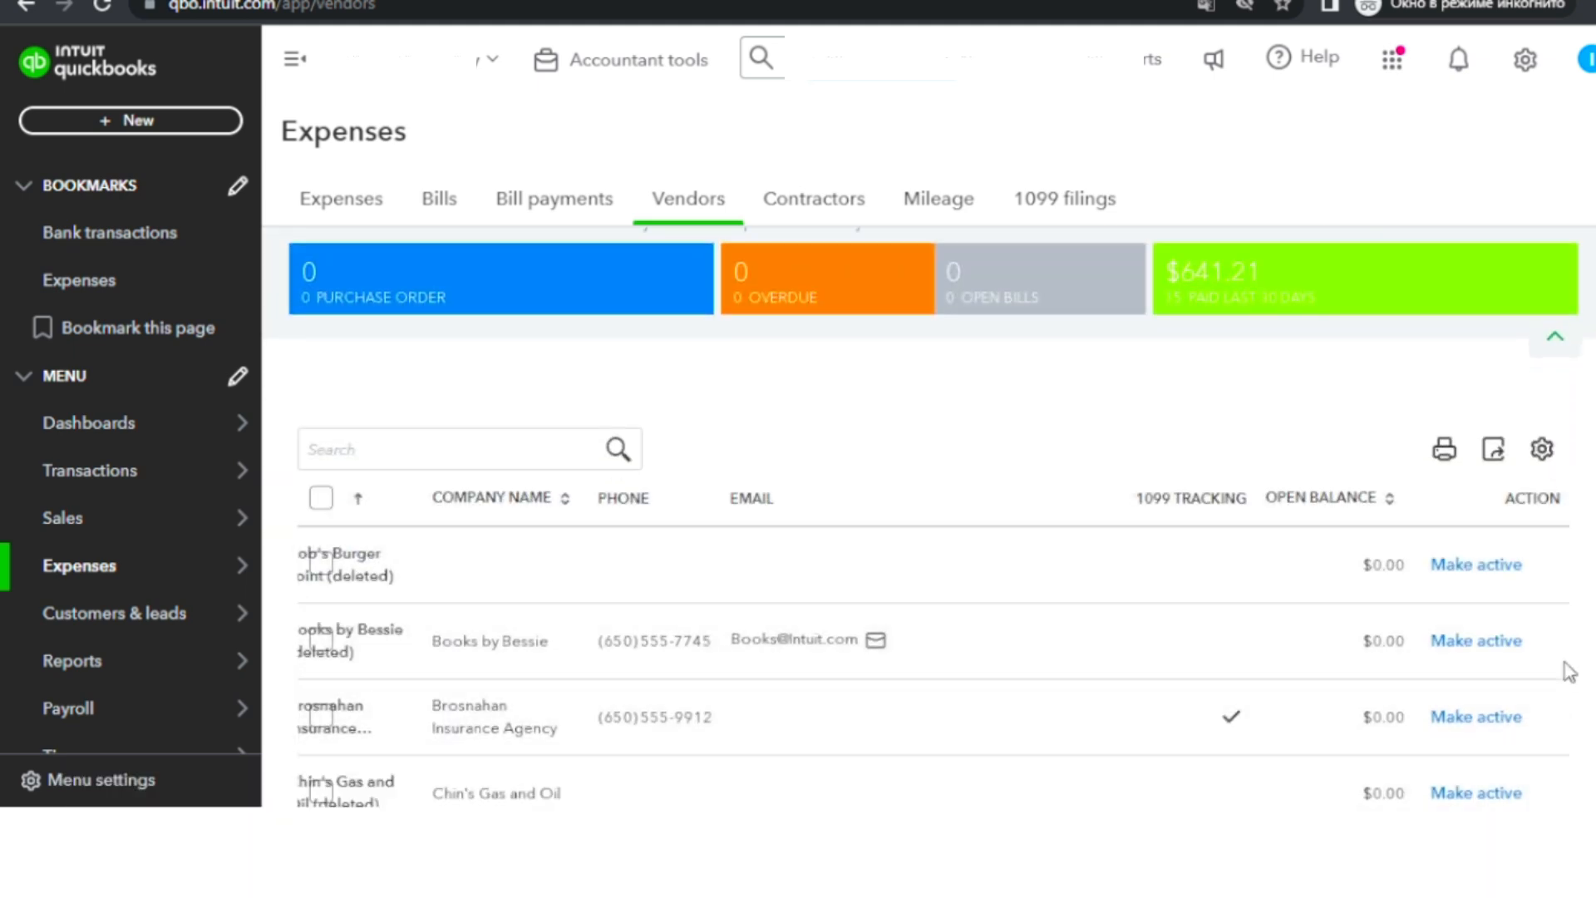
Change the vendor list settings to stop including inactive vendors and close the settings.
left_click(1543, 450)
scroll(1546, 539, "down", 3)
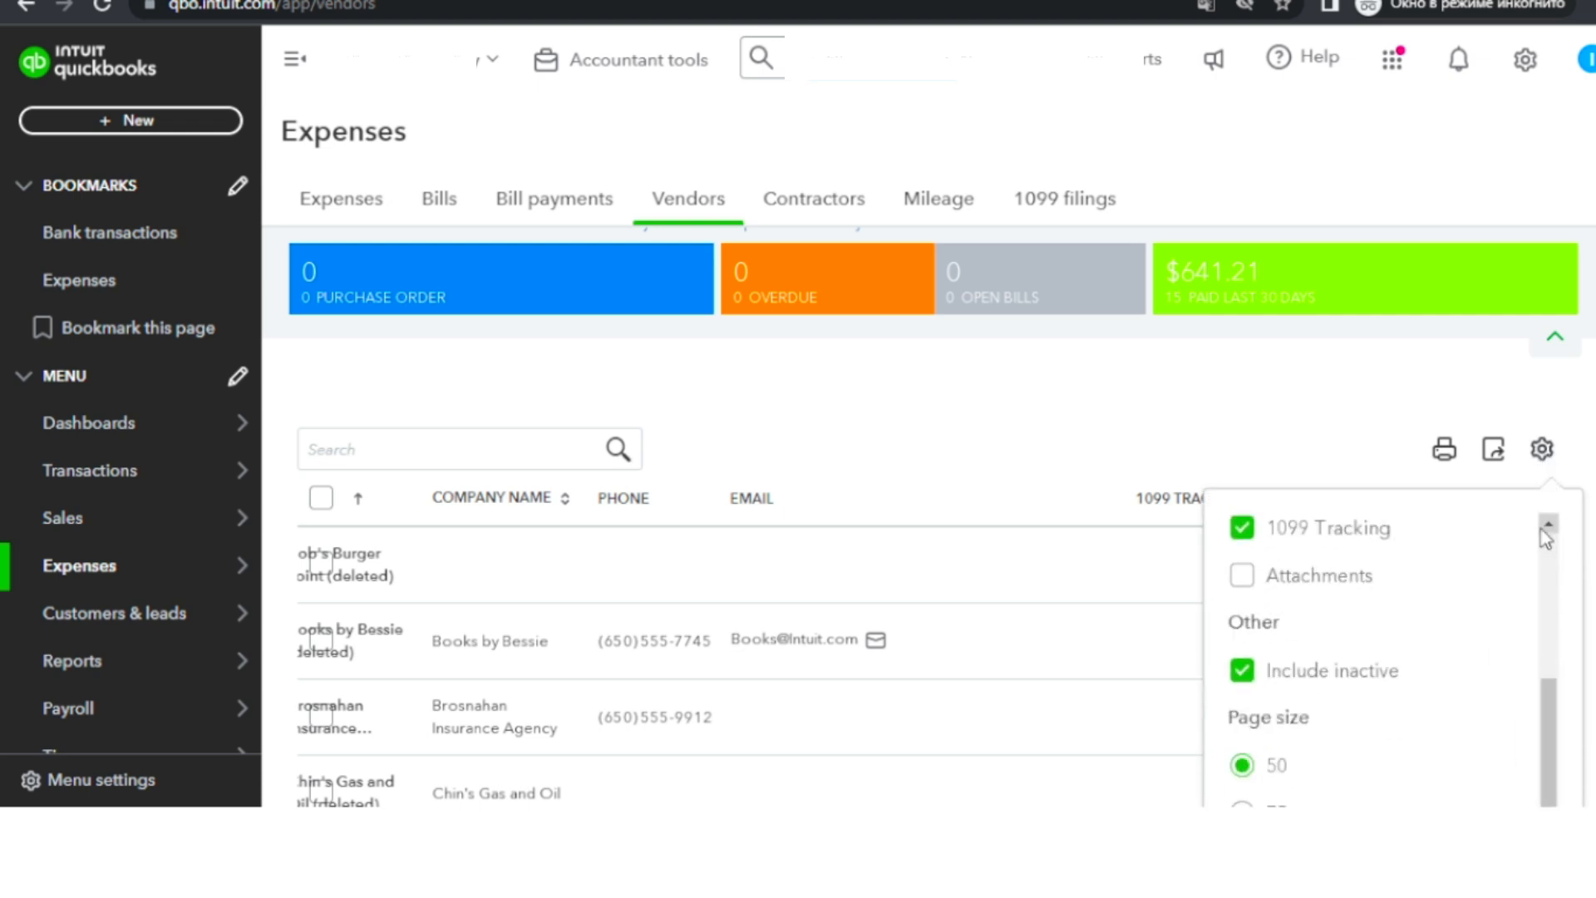
left_click(1240, 678)
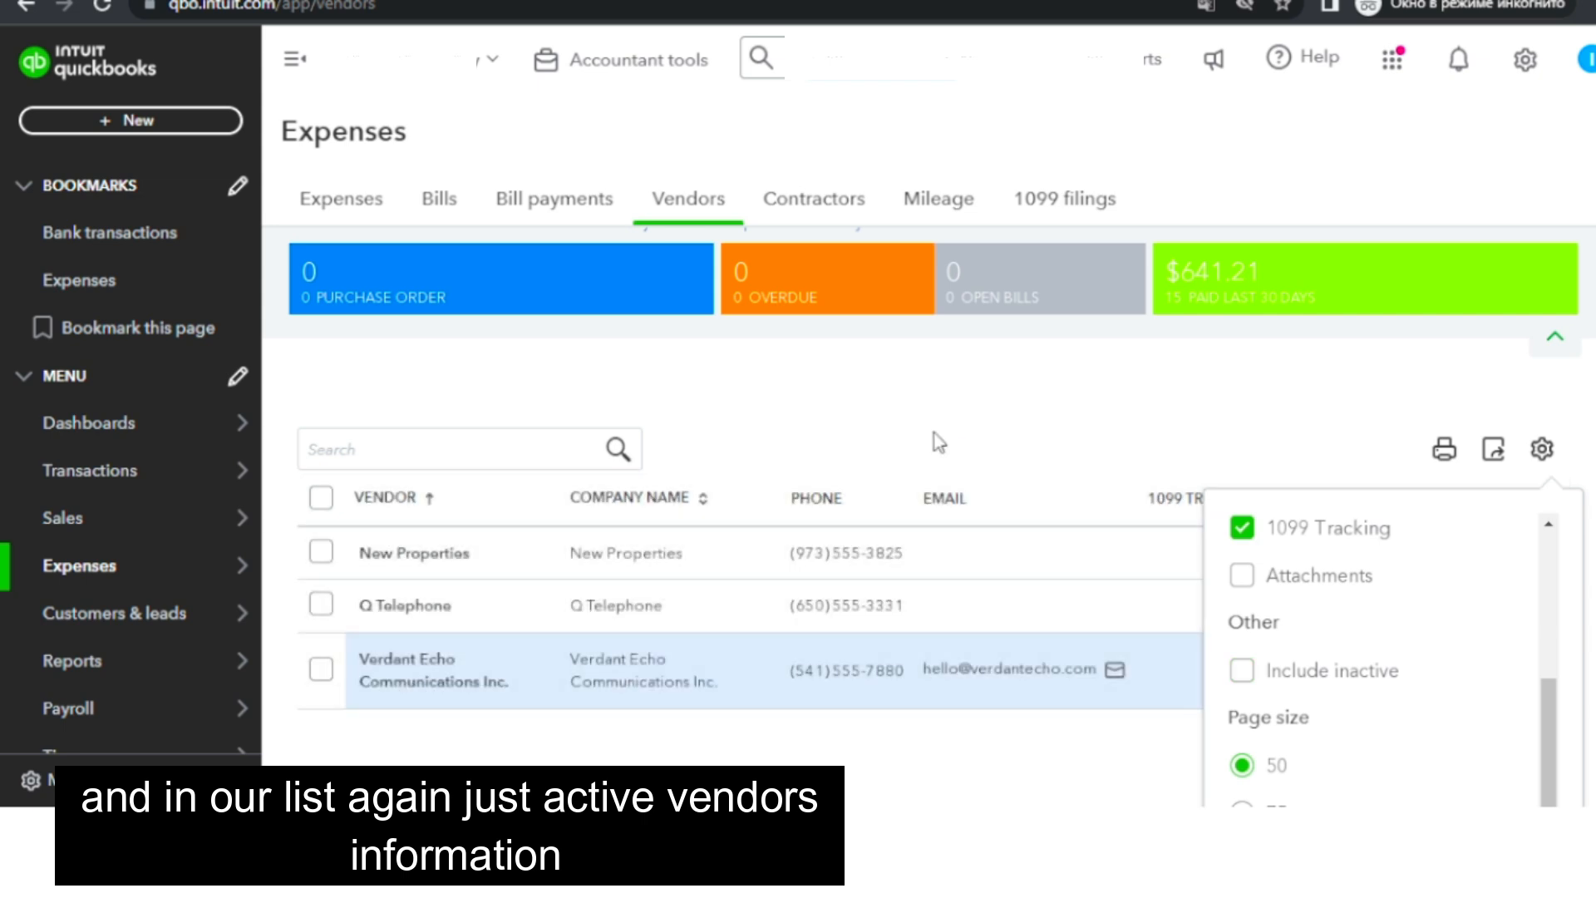
left_click(939, 442)
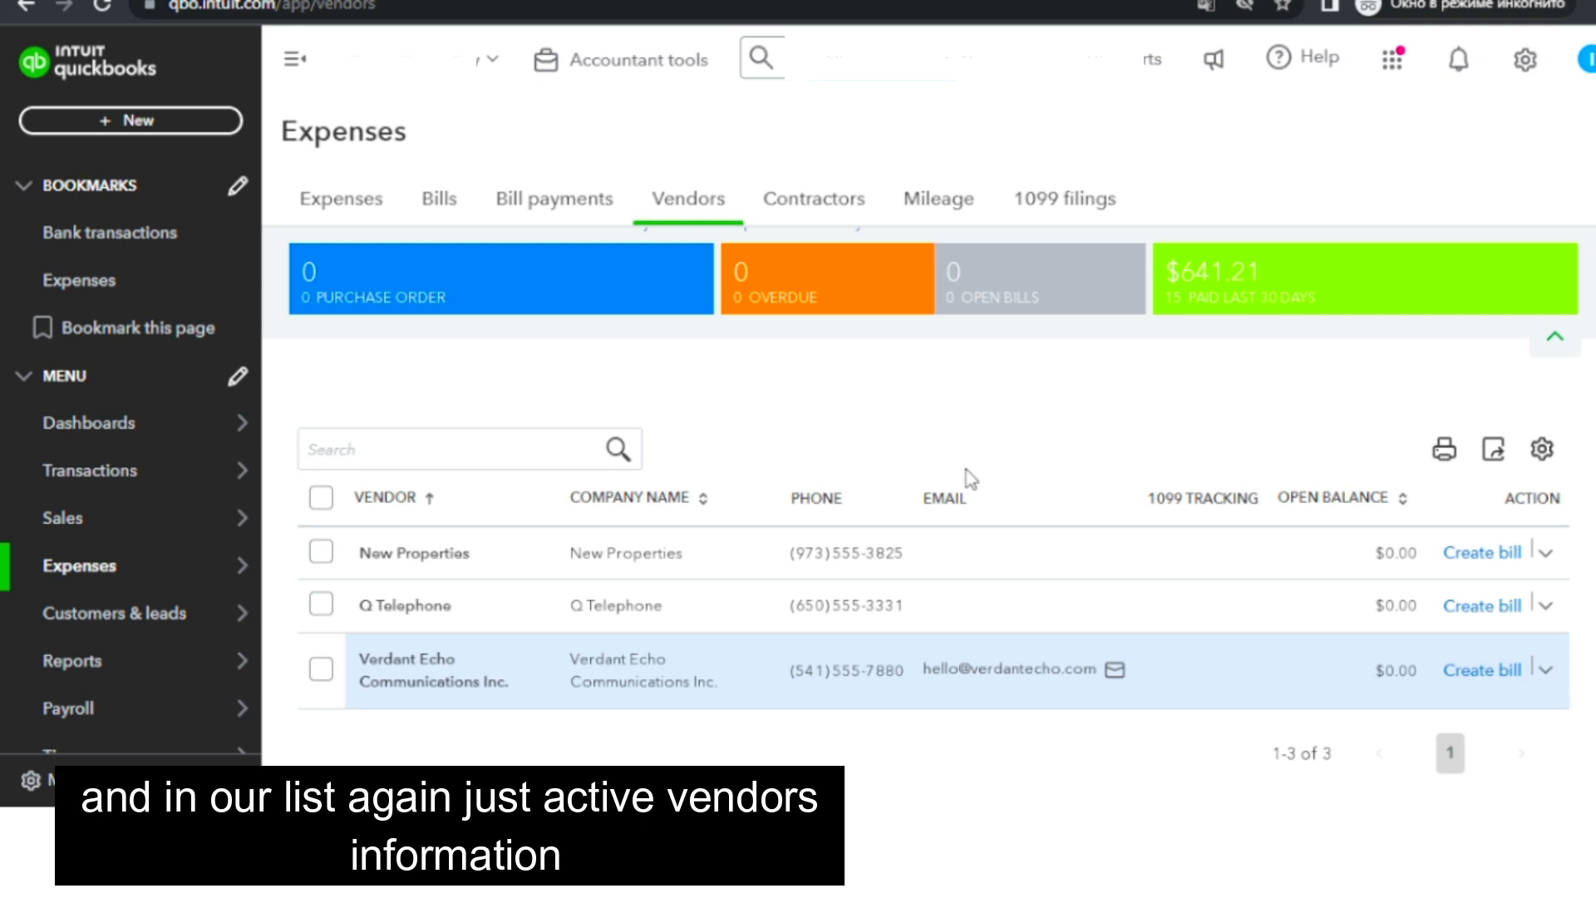
scroll(977, 488, "up", 2)
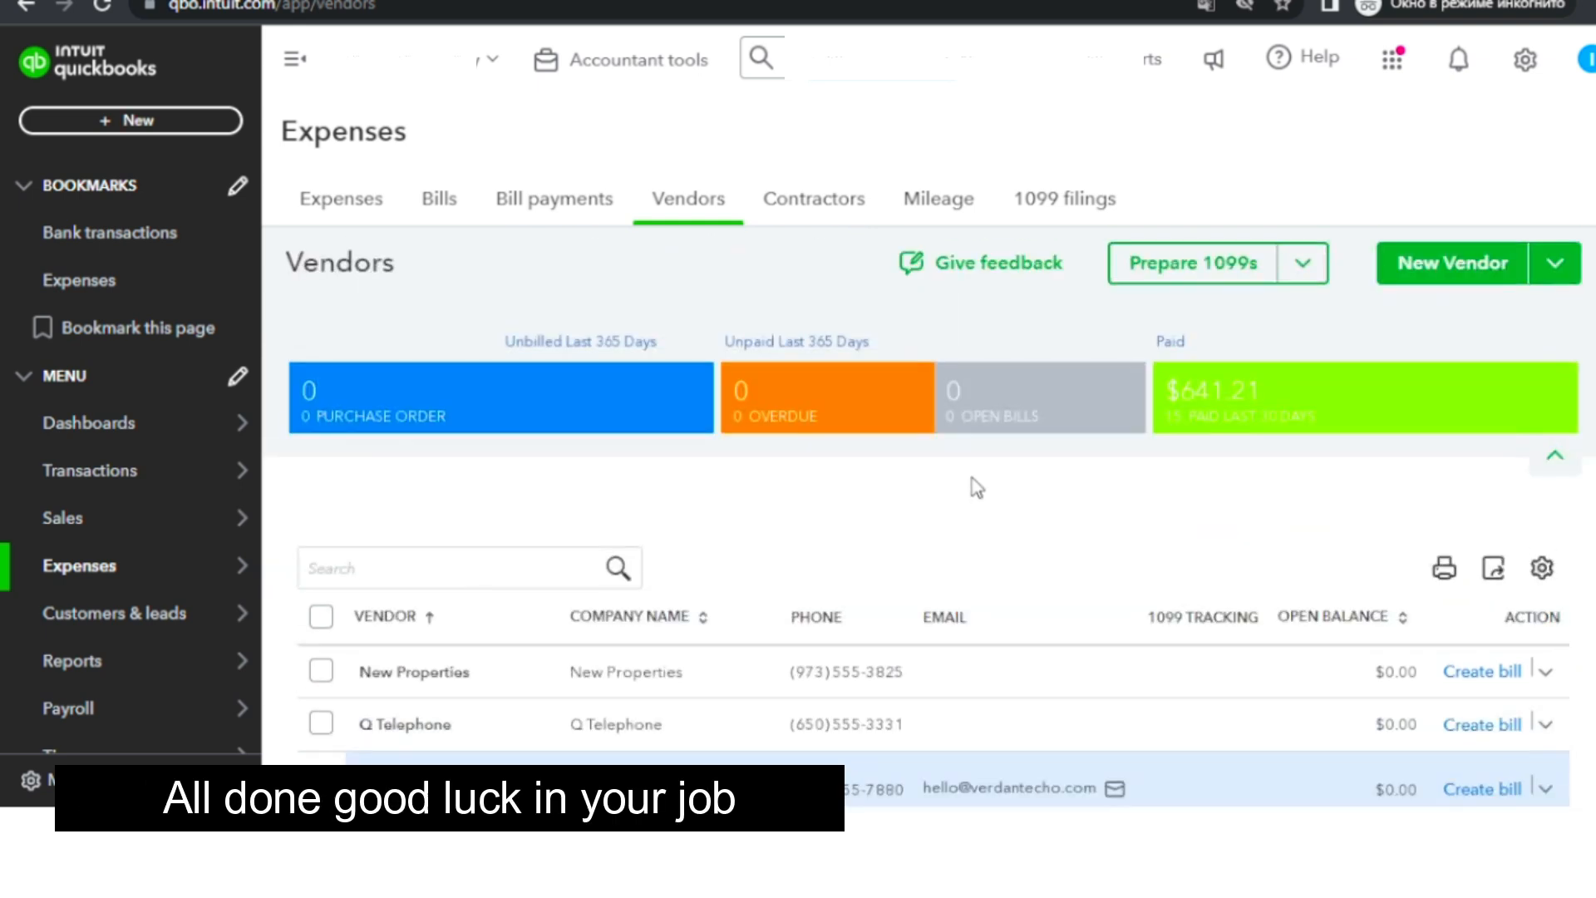